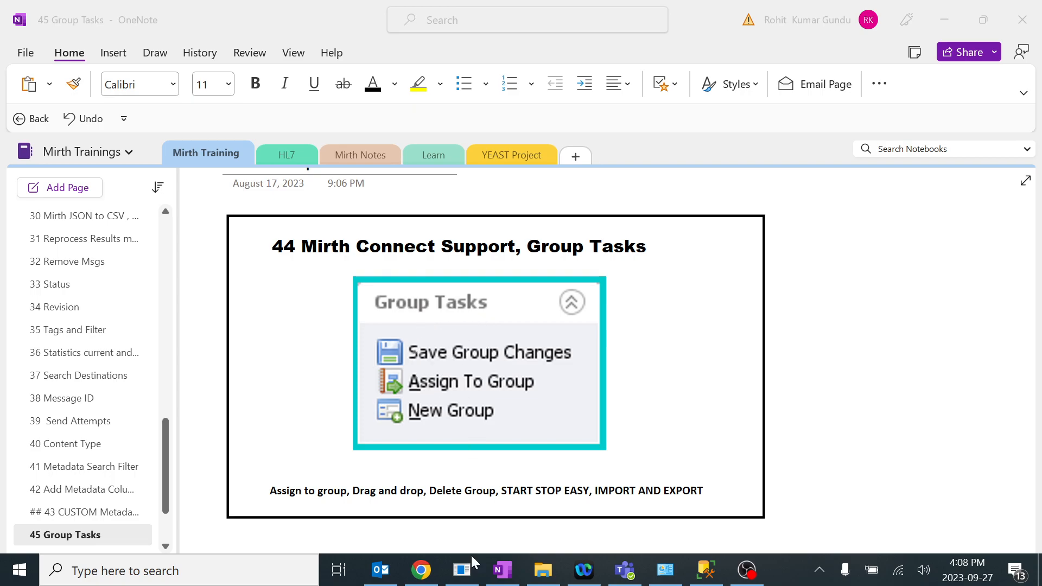
Switch to Mirth Connect Administrator and look through the full list of channels.
click(461, 570)
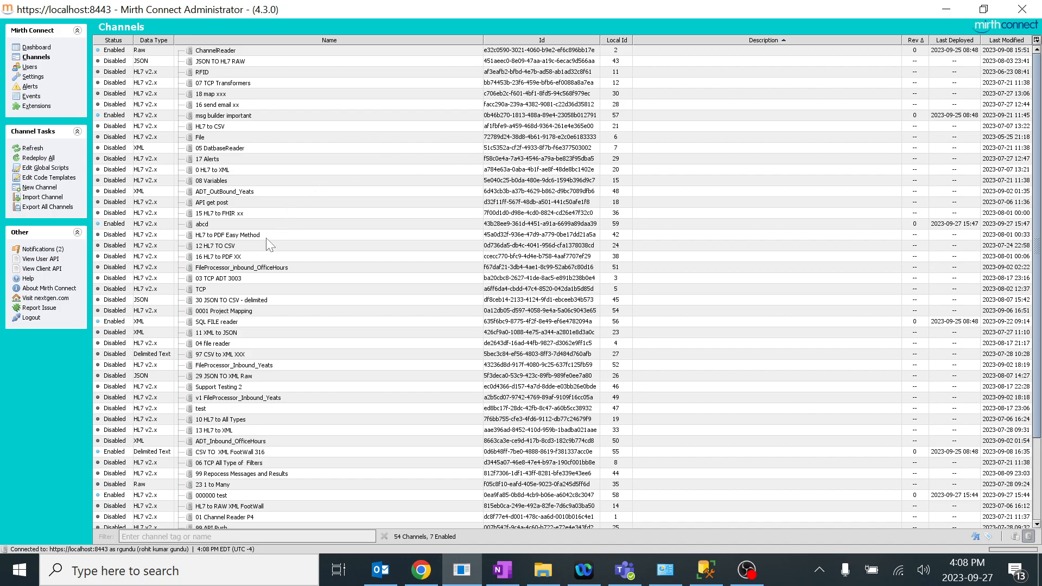
scroll(266, 237, down, 4)
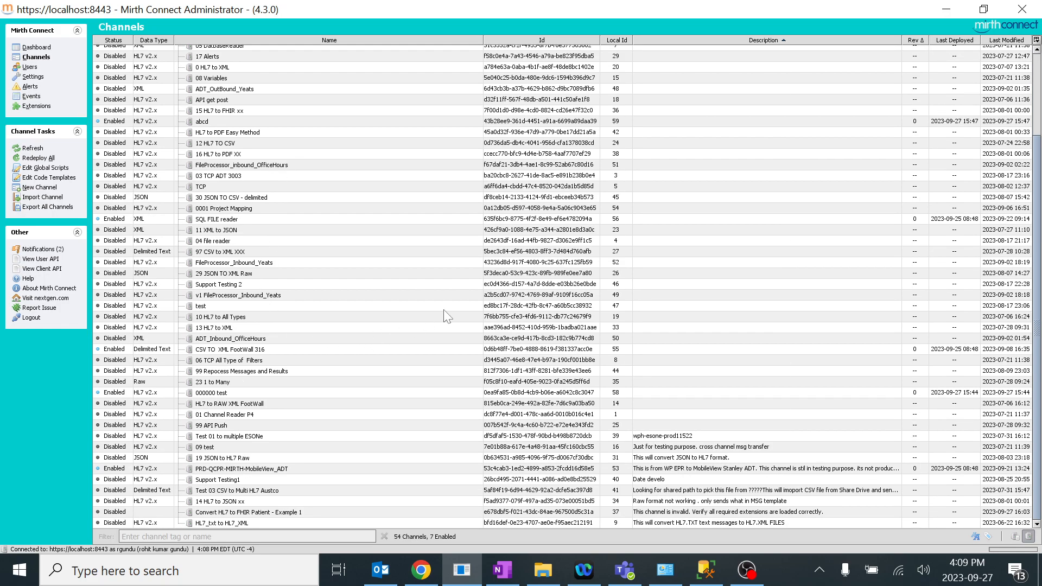
scroll(451, 291, up, 4)
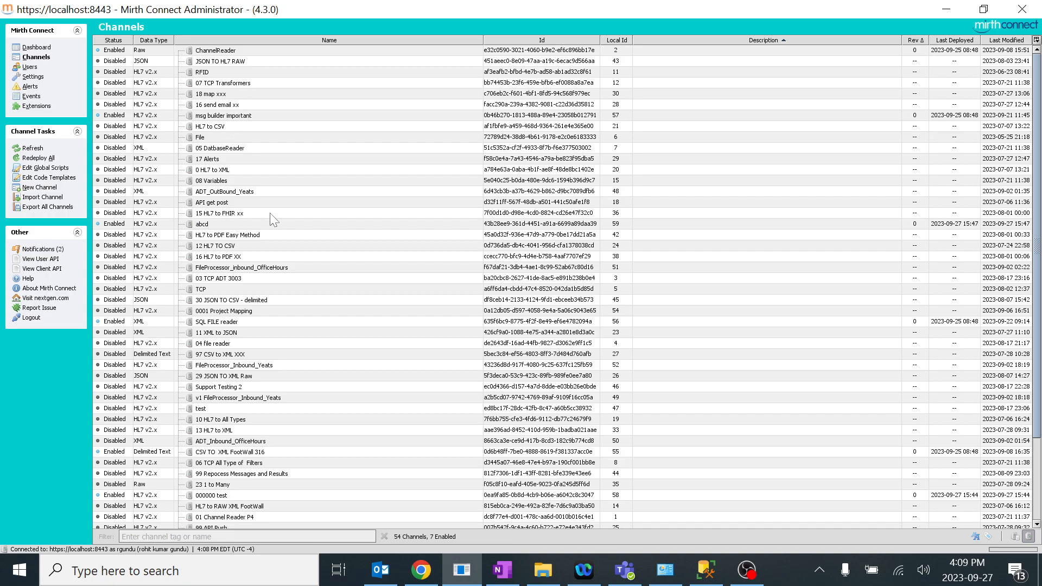
scroll(272, 203, down, 3)
scroll(253, 236, up, 3)
scroll(266, 203, down, 3)
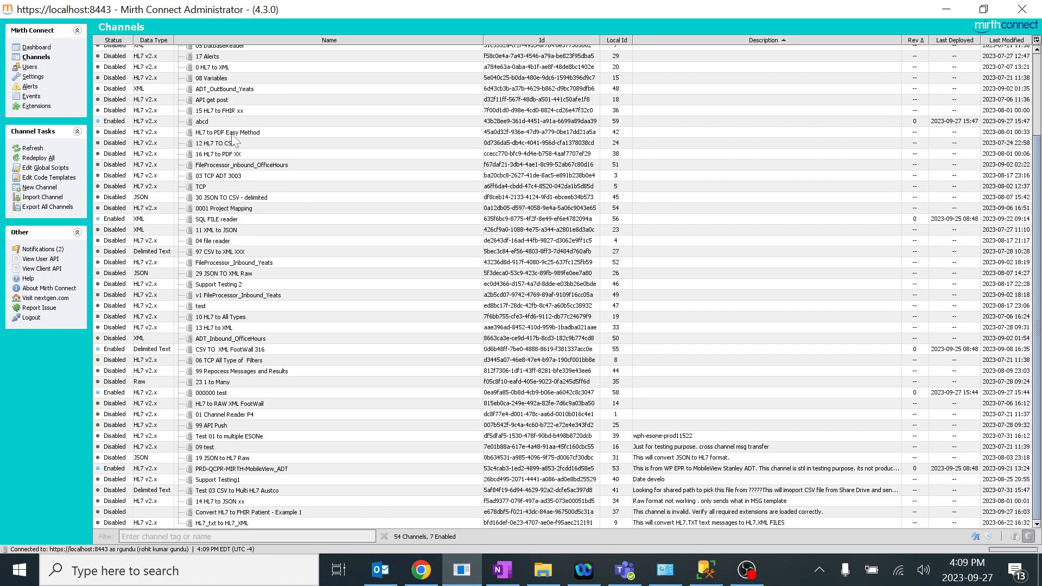
scroll(215, 98, up, 3)
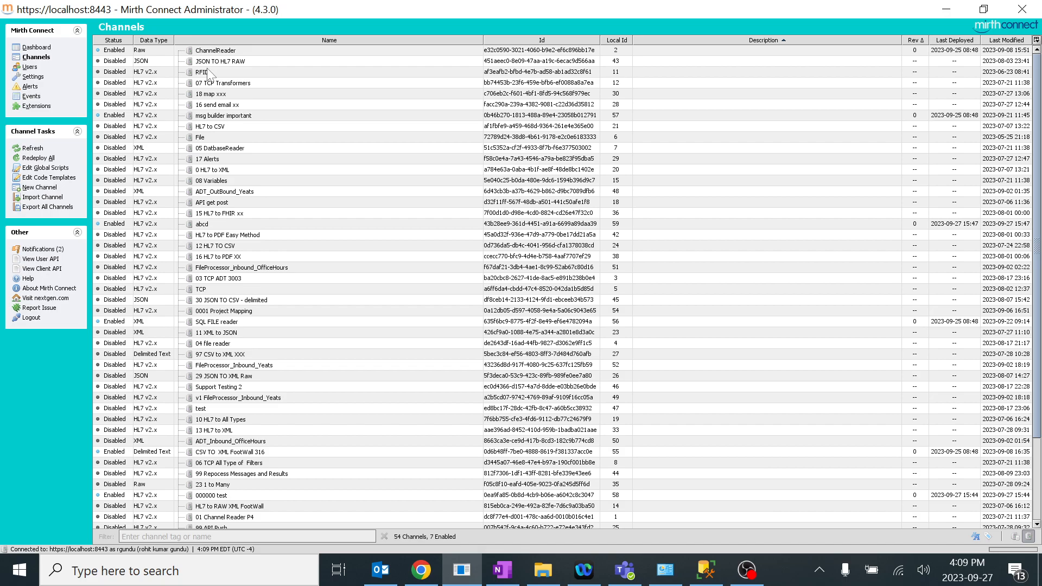
Show the channels organised by group and collapse the default group.
click(1015, 538)
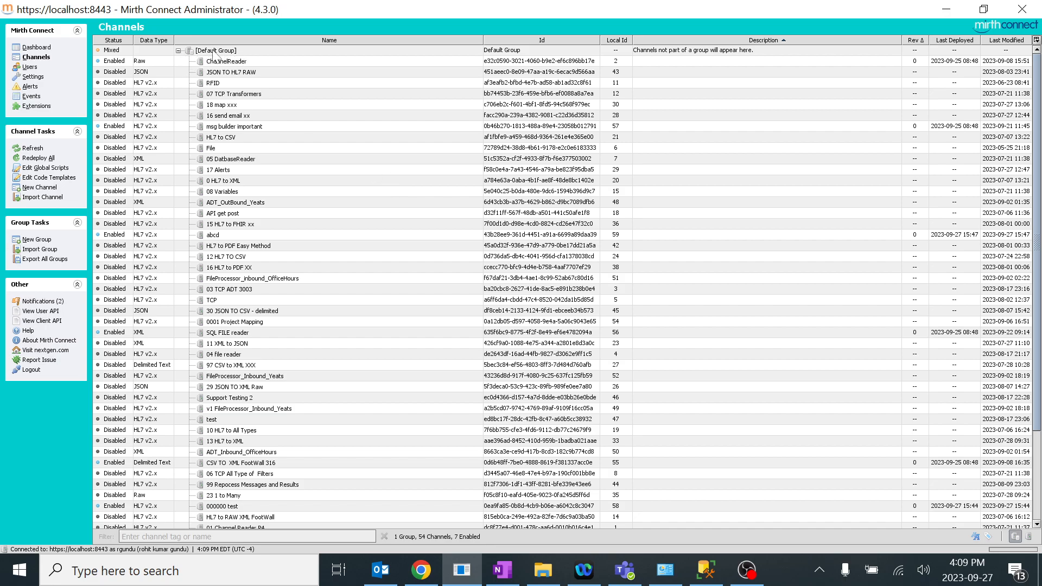
click(179, 51)
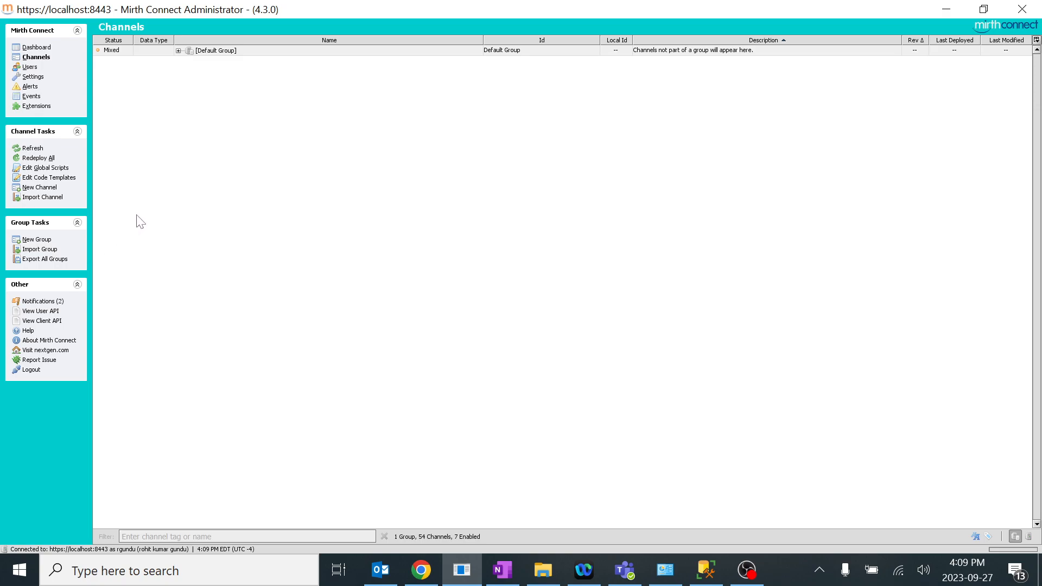
right_click(229, 117)
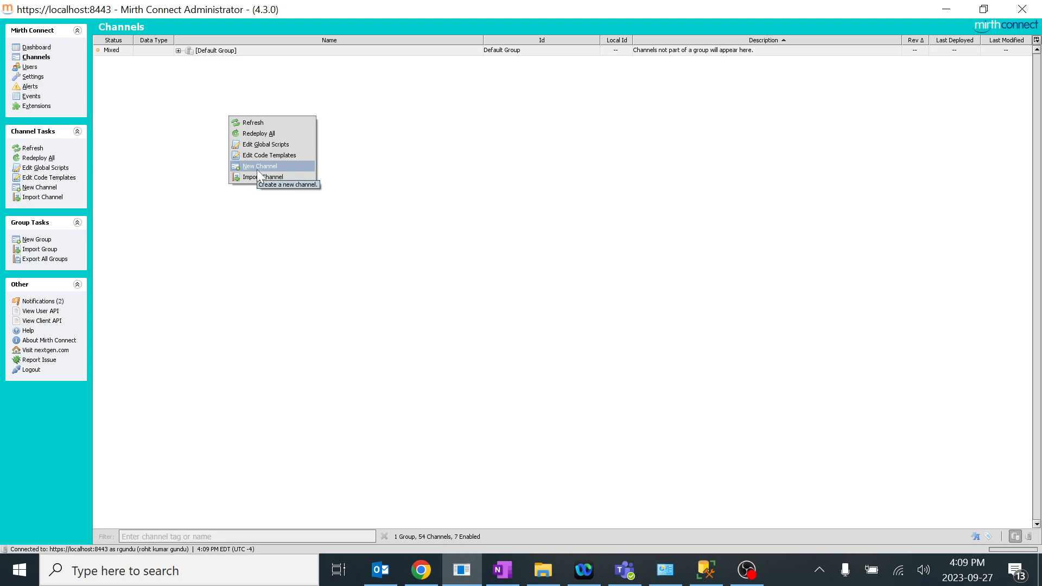
click(191, 152)
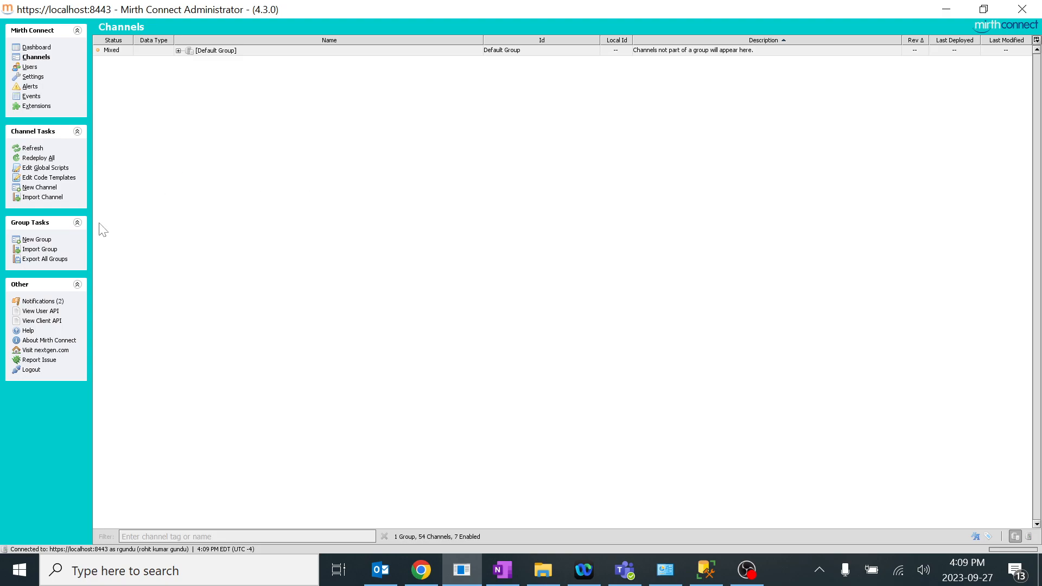
Create a new channel group named Production.
click(42, 242)
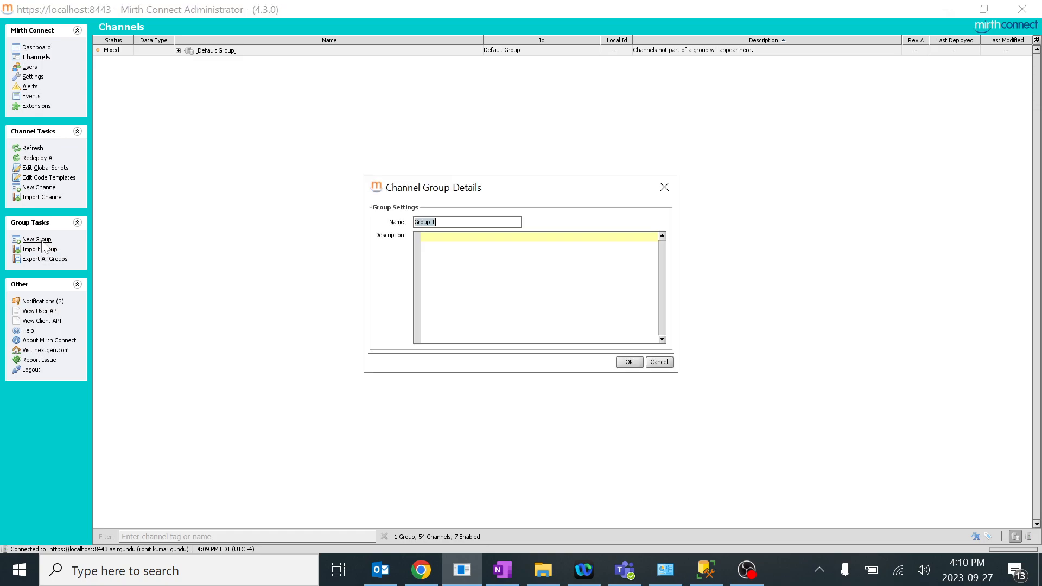
key(BackSpace)
text(Production)
click(629, 362)
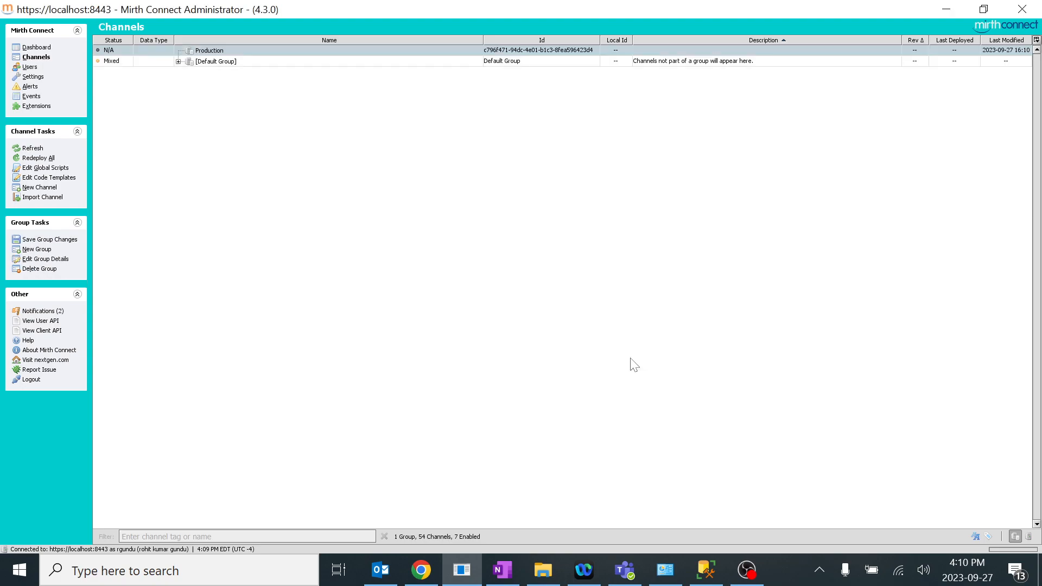
double_click(209, 52)
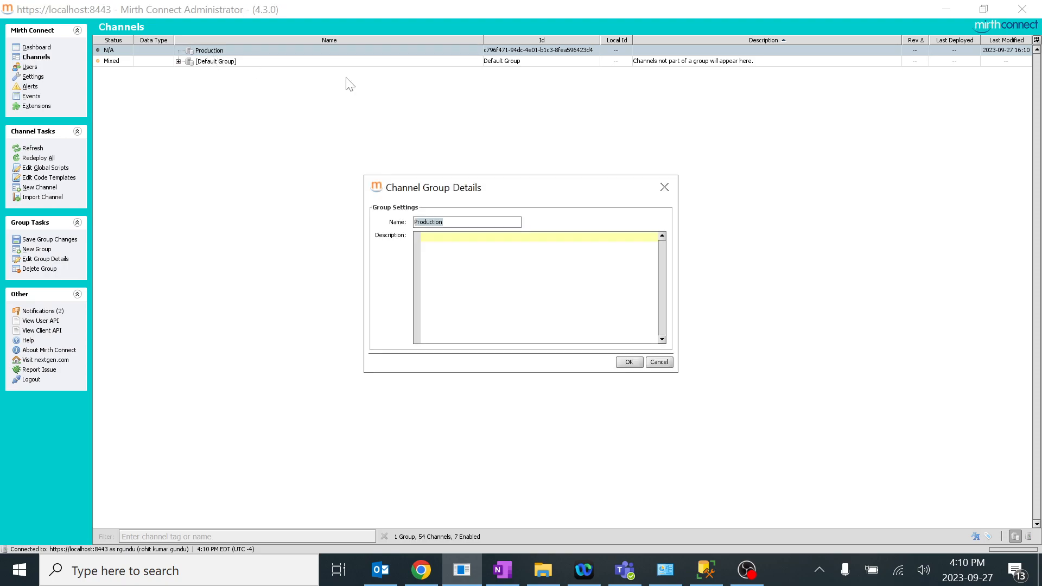
click(671, 186)
right_click(212, 52)
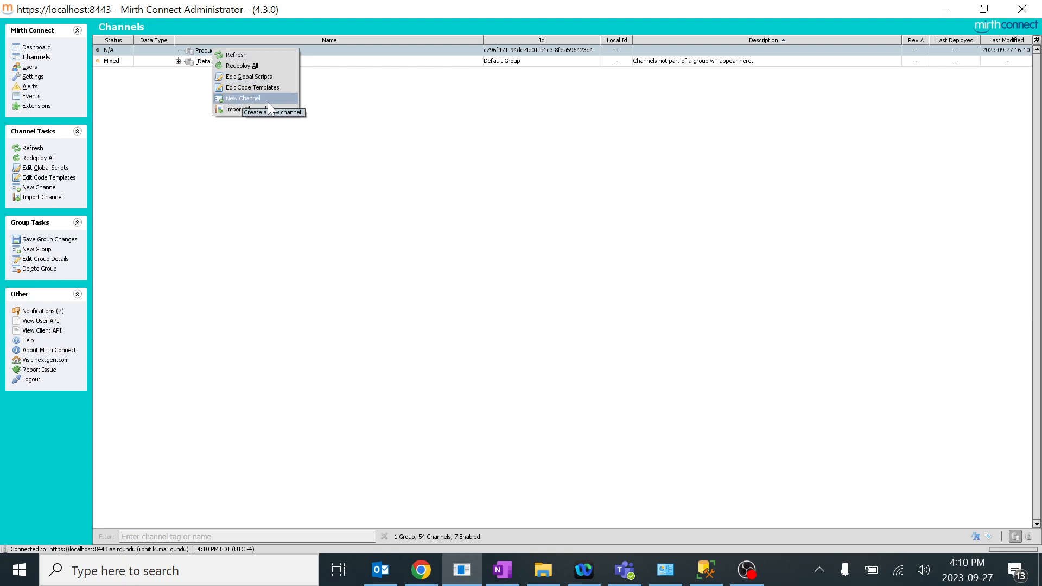
click(273, 54)
click(210, 52)
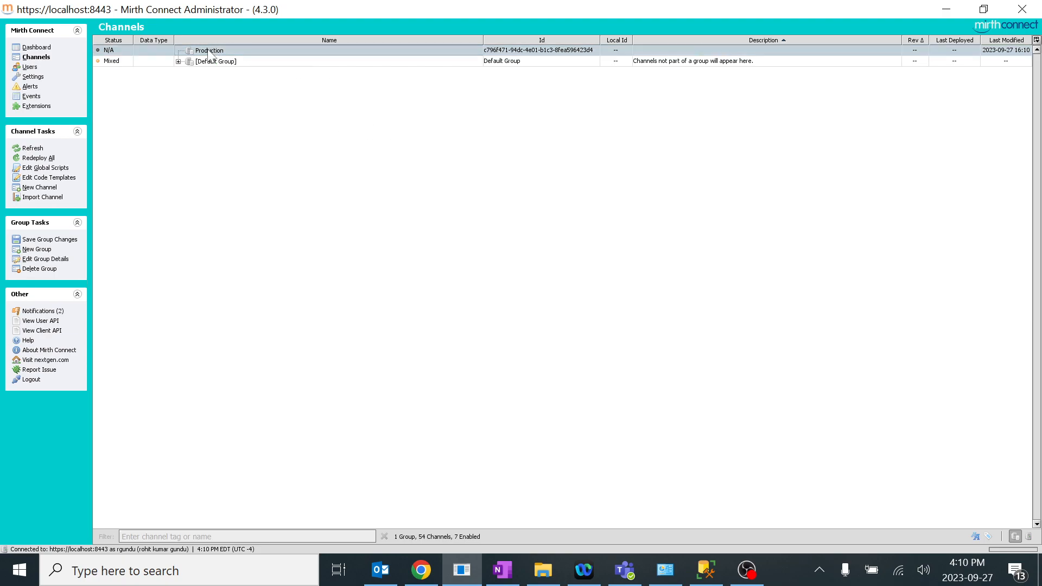
Create and save a new channel named abcdefg in the Production group, saving the pending group changes first.
right_click(209, 52)
click(244, 100)
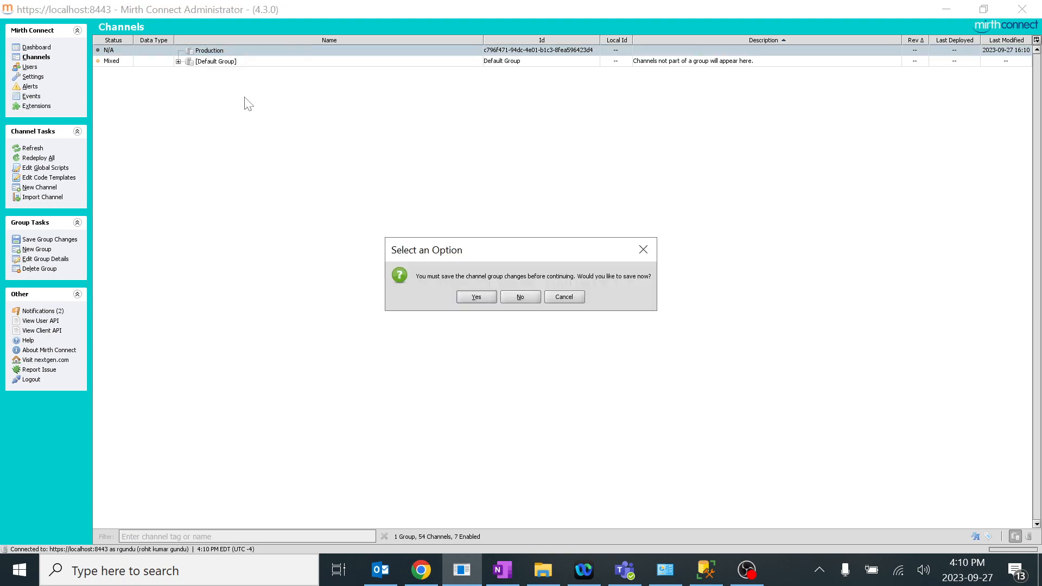
click(480, 298)
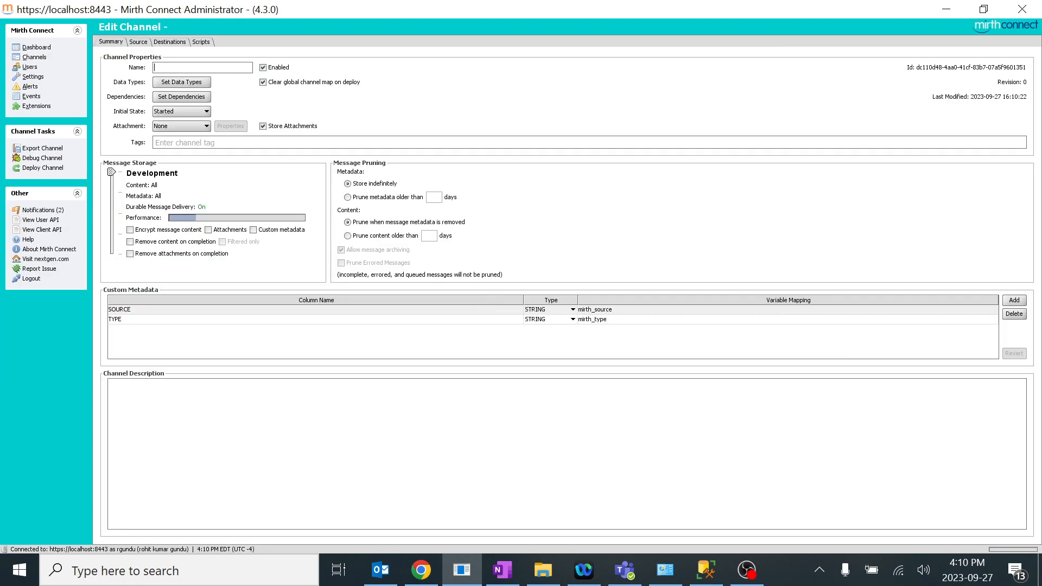
text(abcdefg)
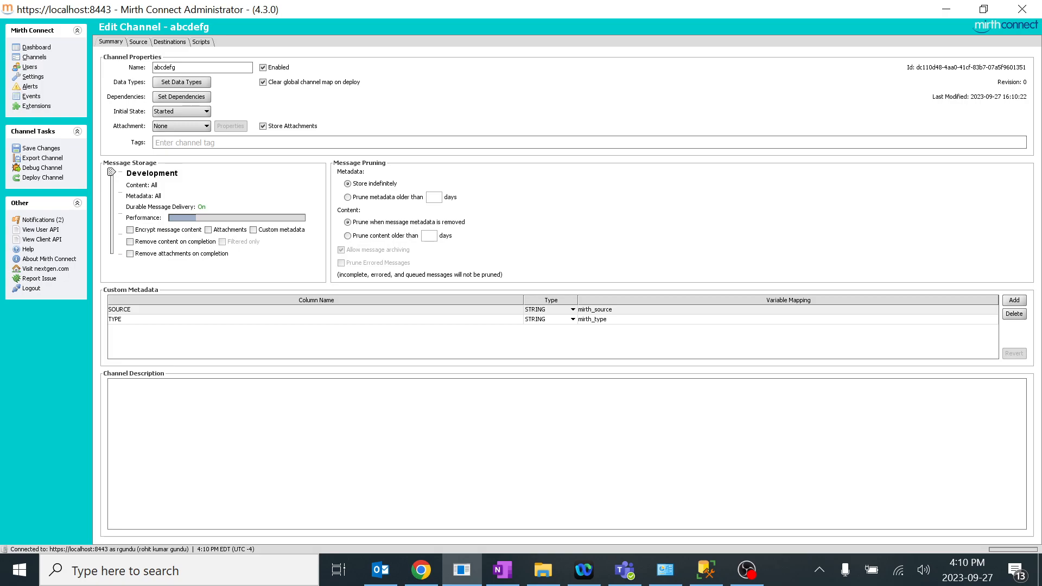
click(43, 148)
Deploy the abcdefg channel and select it on the dashboard.
click(48, 169)
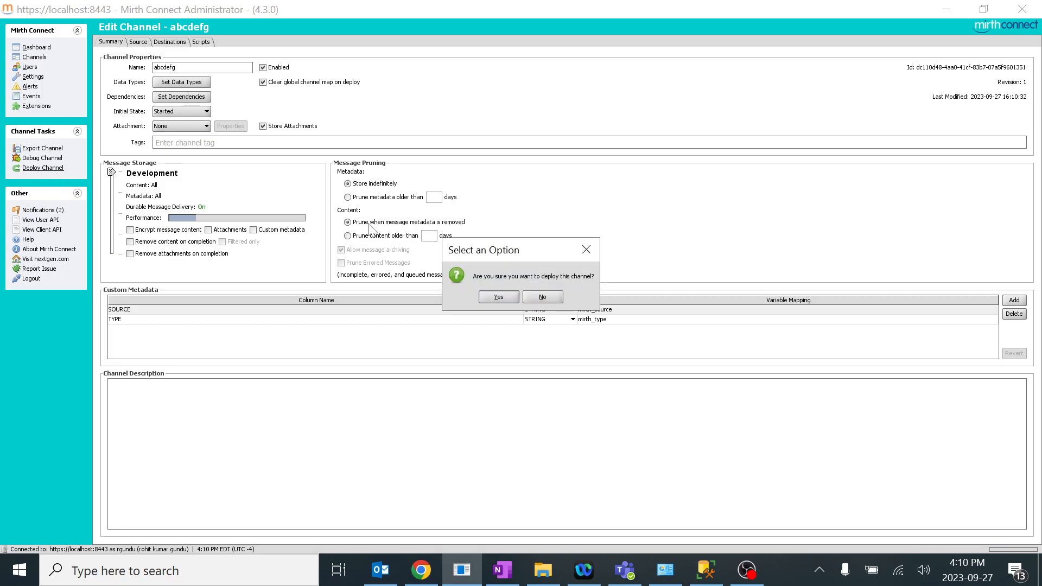
click(495, 297)
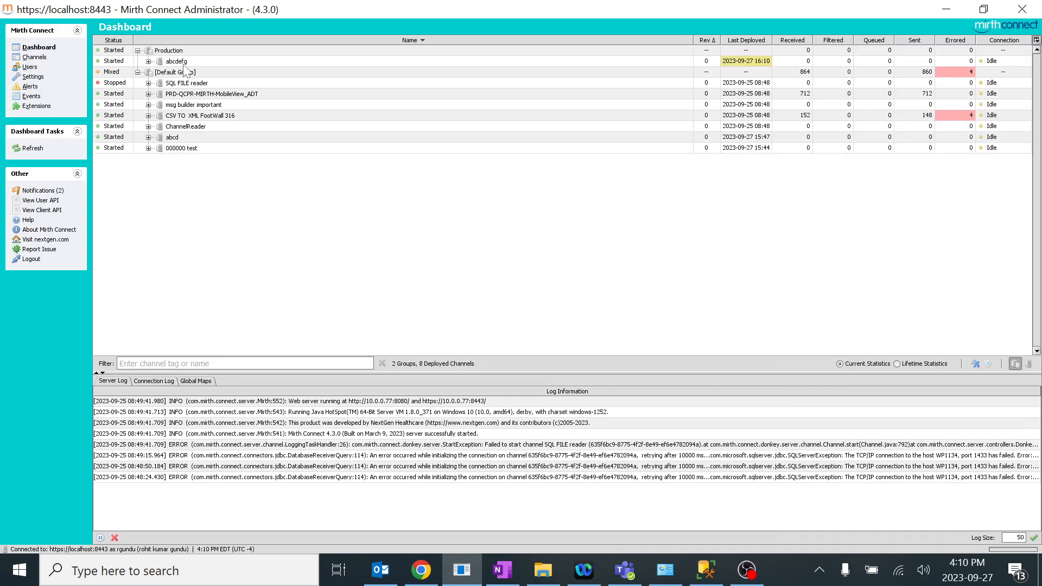
click(184, 65)
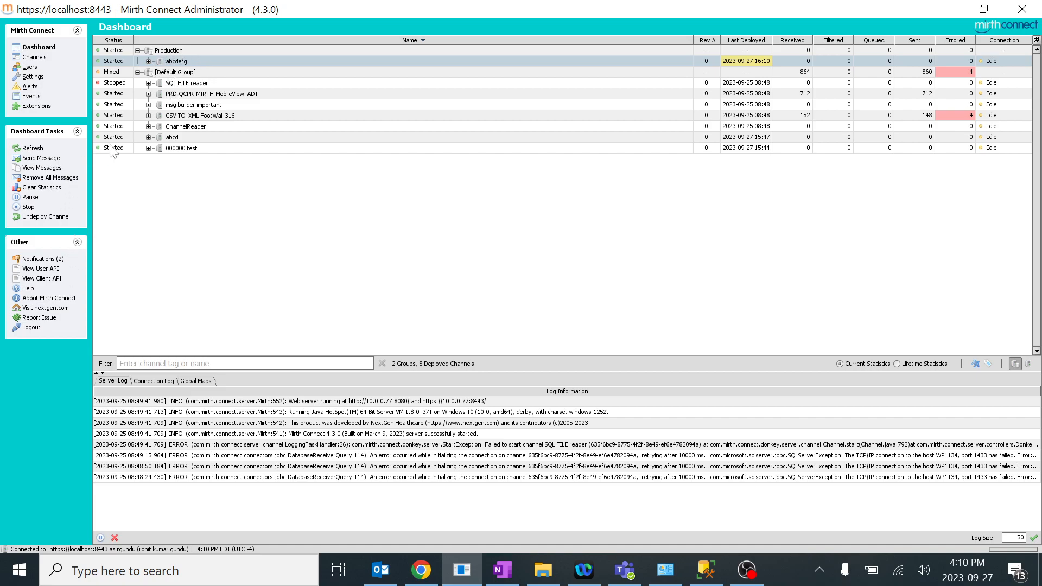
click(49, 47)
Return to the channel list and create a second channel group named Testing.
click(37, 57)
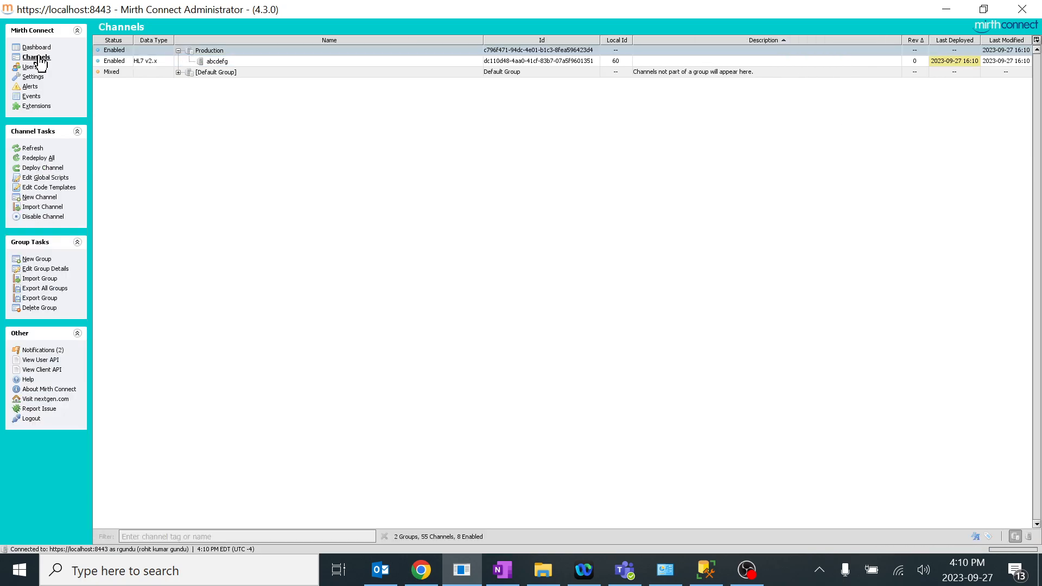
click(43, 260)
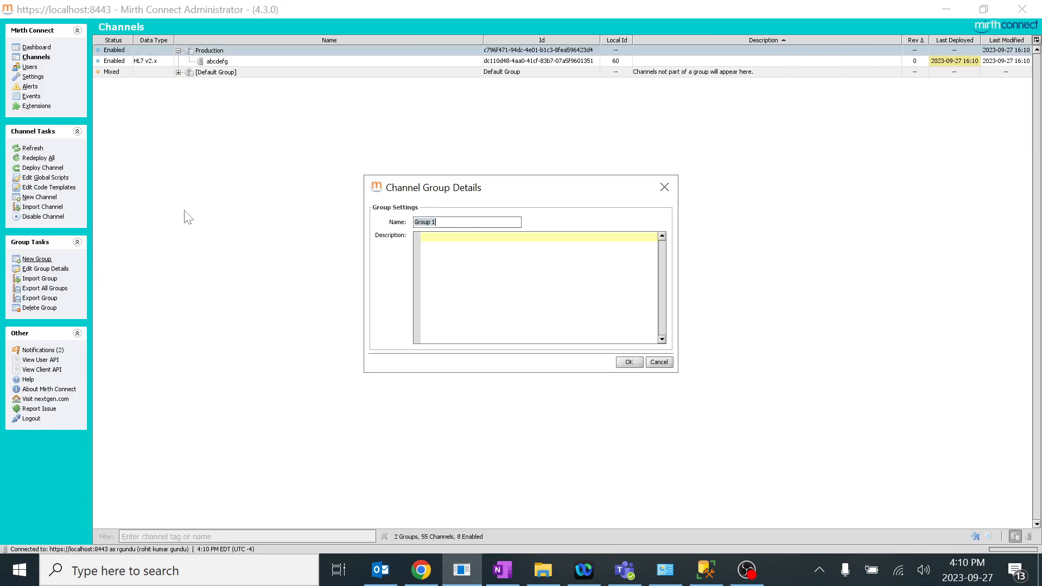
key(BackSpace)
text(Testing)
click(629, 362)
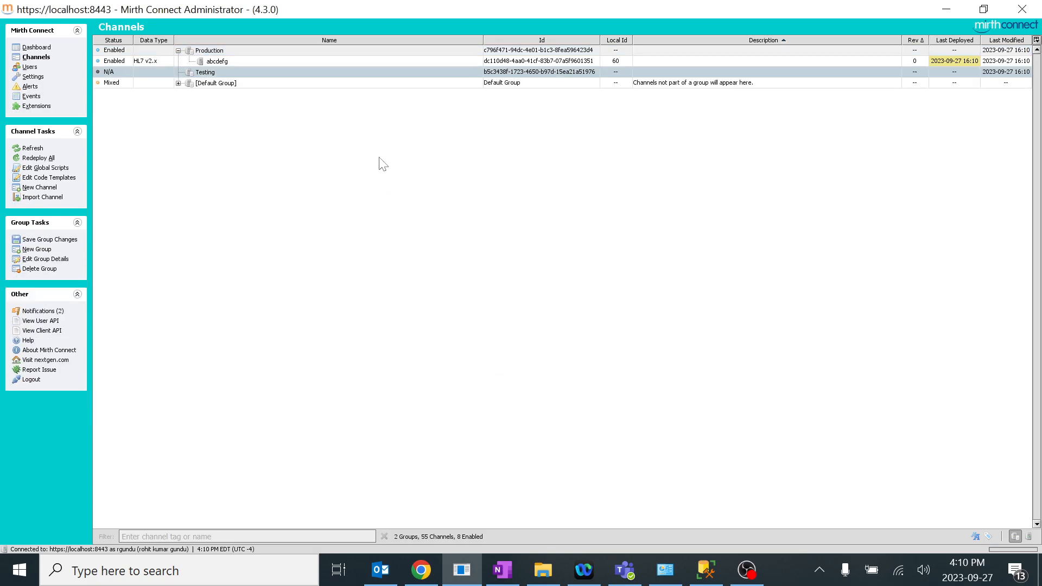
Create and save a new channel named 1234 in the Testing group, saving the pending group changes first.
right_click(209, 76)
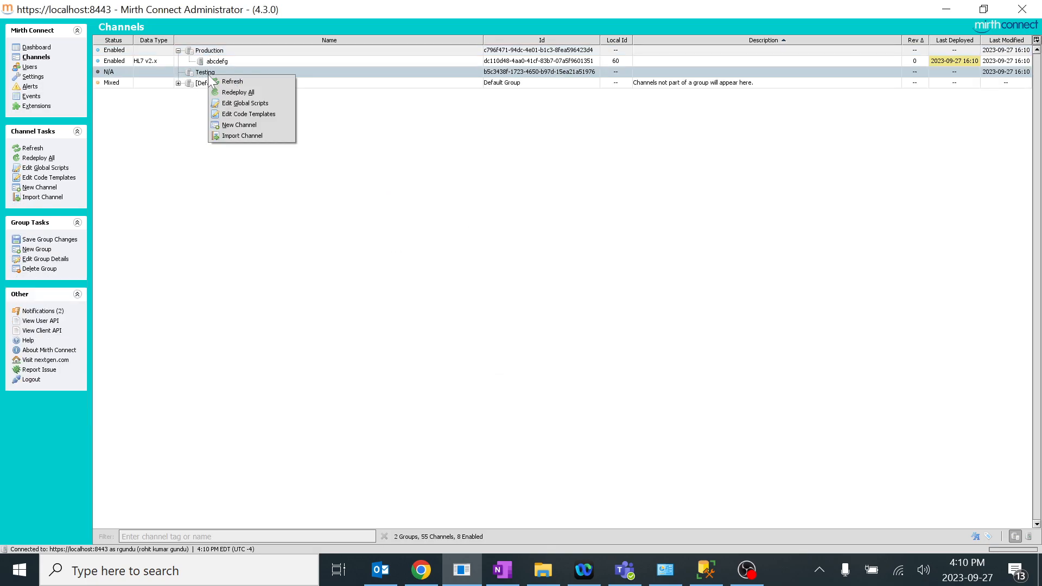
click(257, 129)
click(481, 296)
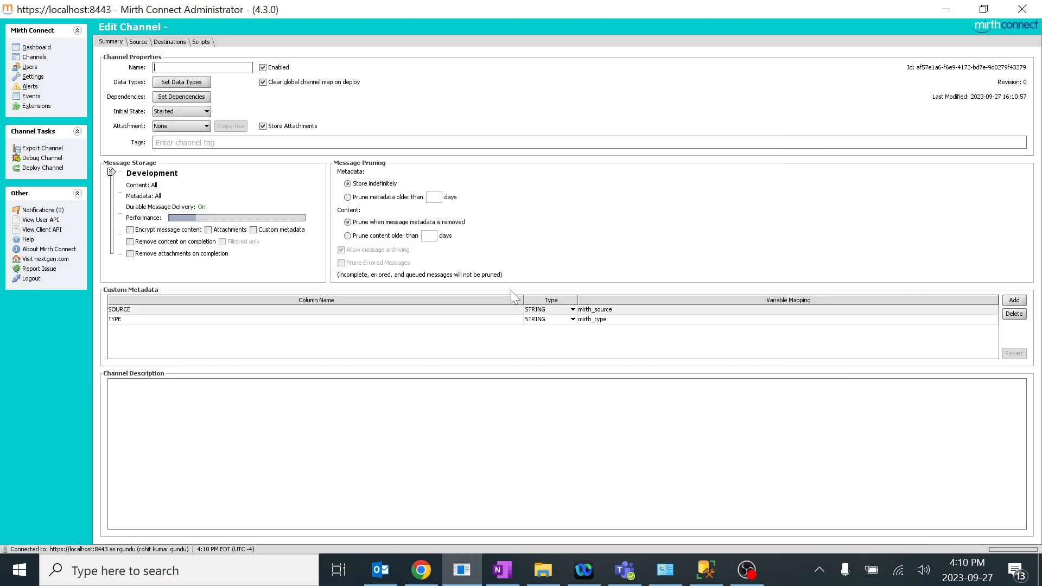
text(1234)
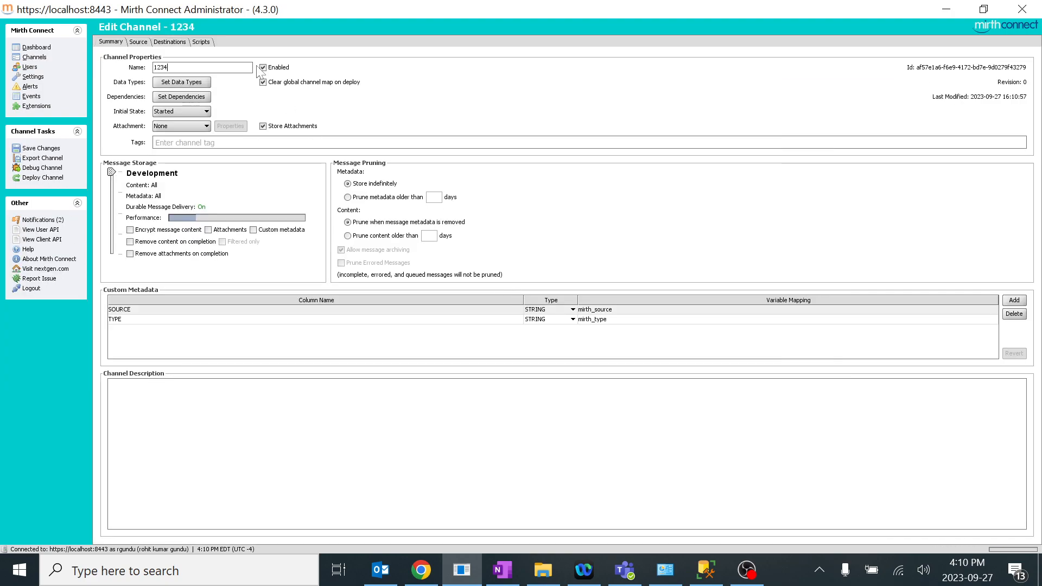
click(47, 150)
Deploy the 1234 channel and expand the default group in the channel list.
click(54, 169)
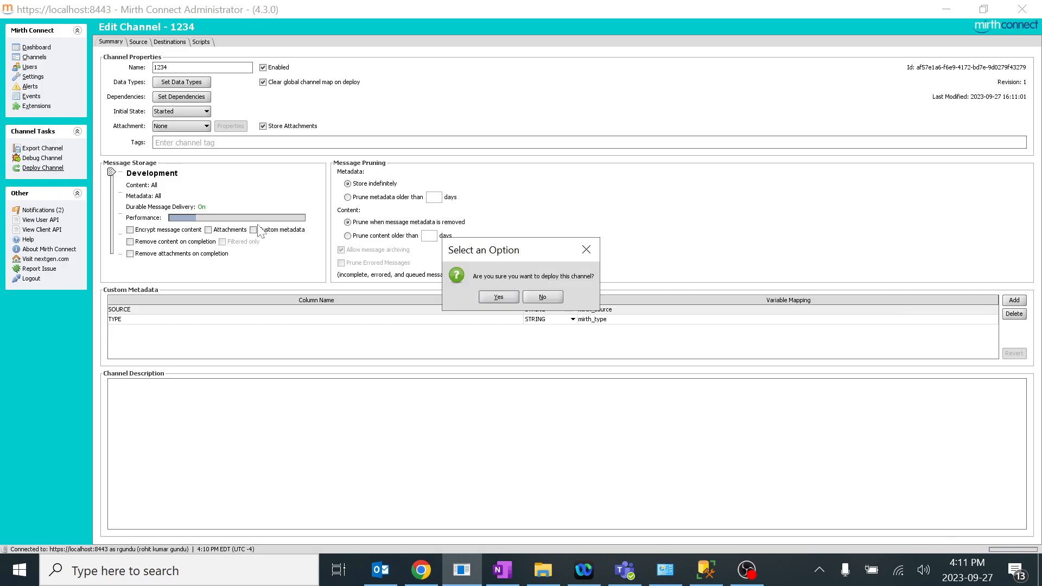
click(497, 298)
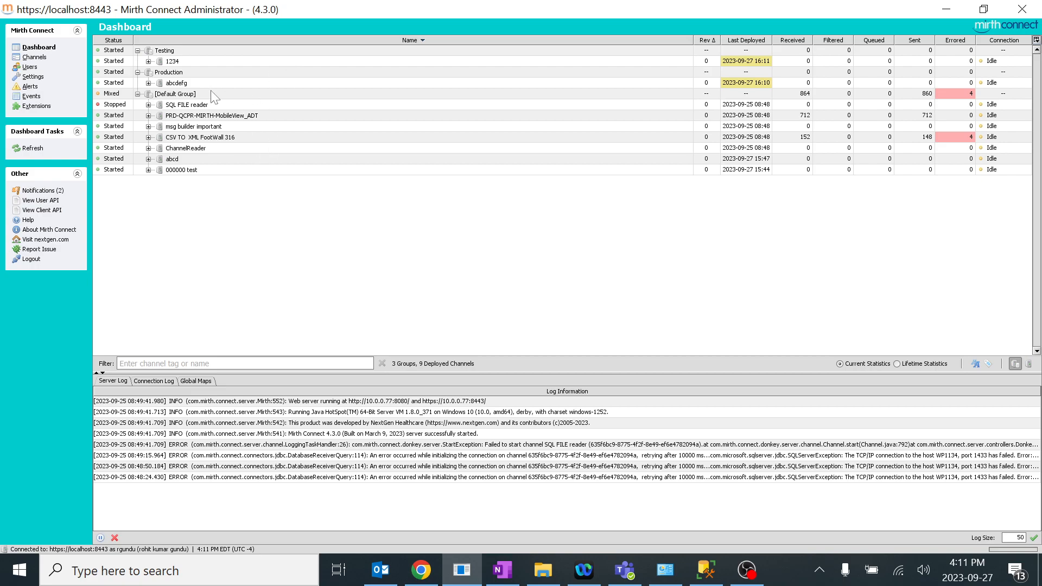
click(35, 57)
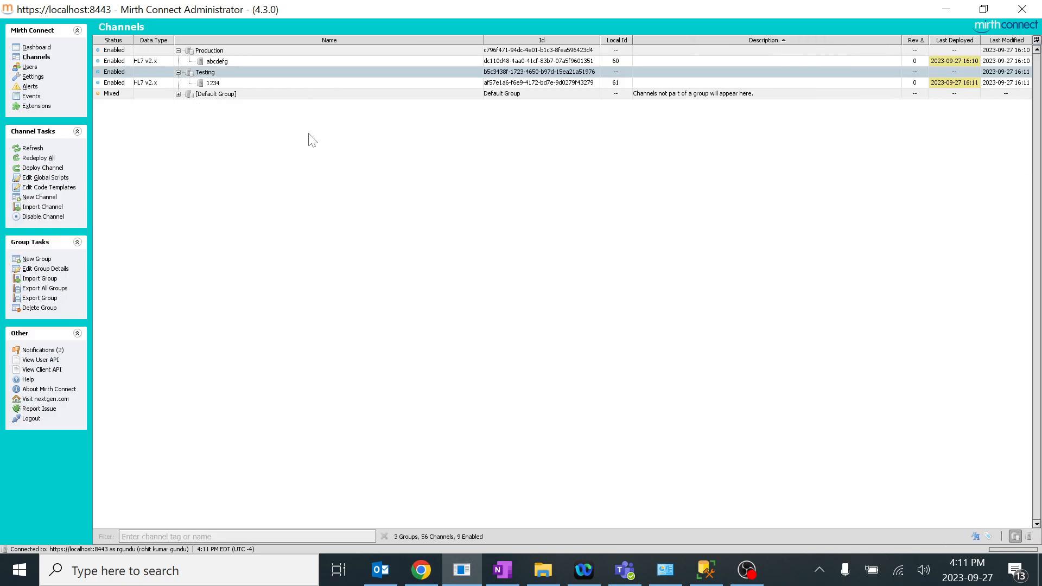
click(178, 94)
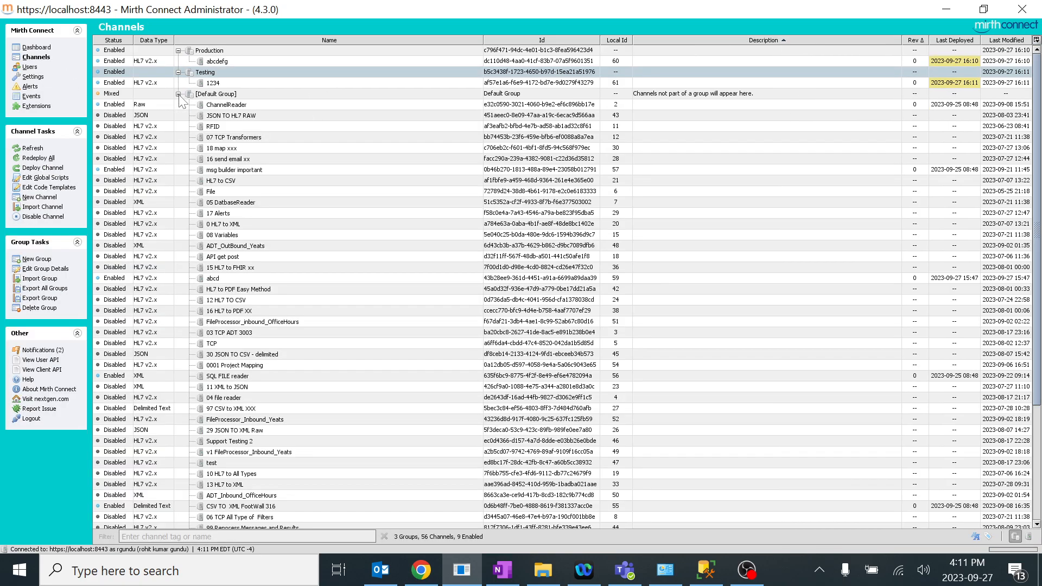
Stop all deployed channels in the default group at once from the dashboard.
click(36, 48)
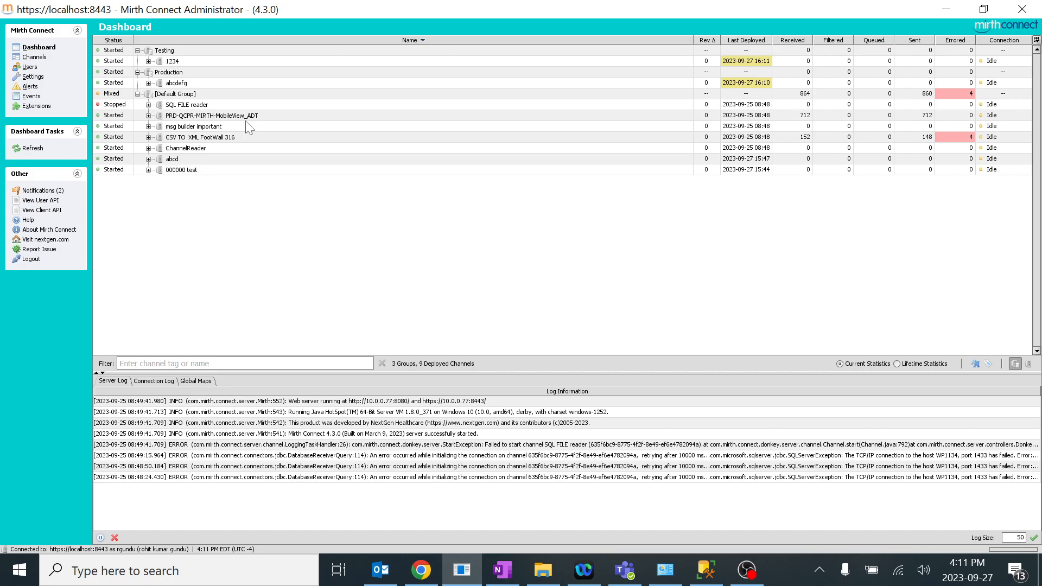
click(176, 93)
right_click(176, 93)
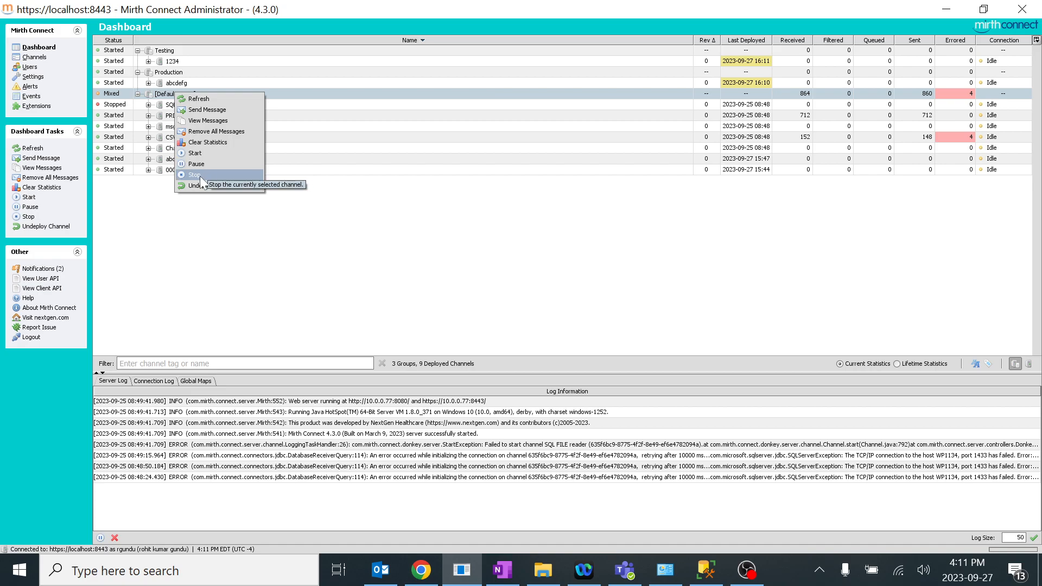
click(375, 190)
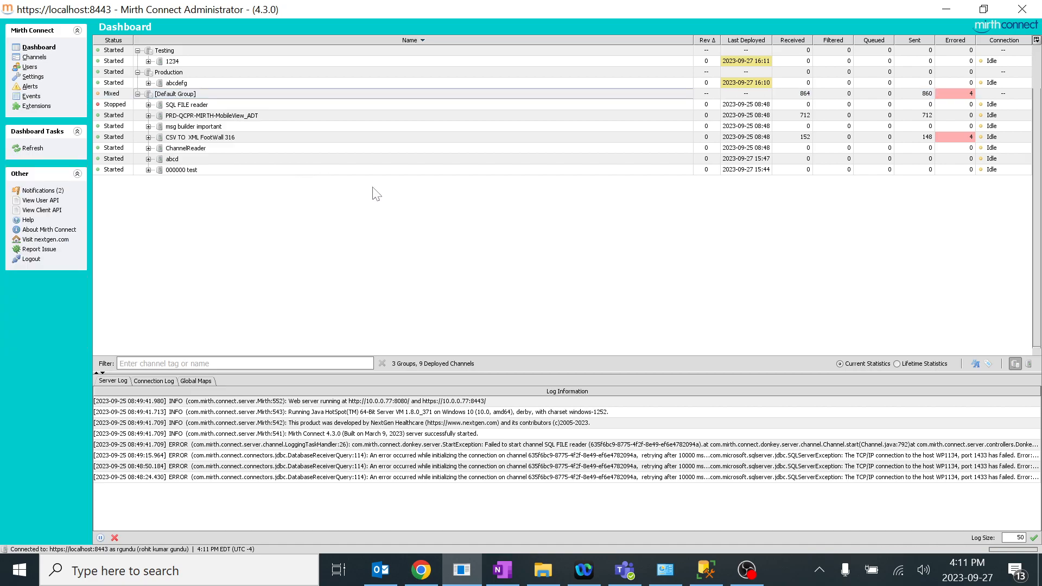
click(170, 95)
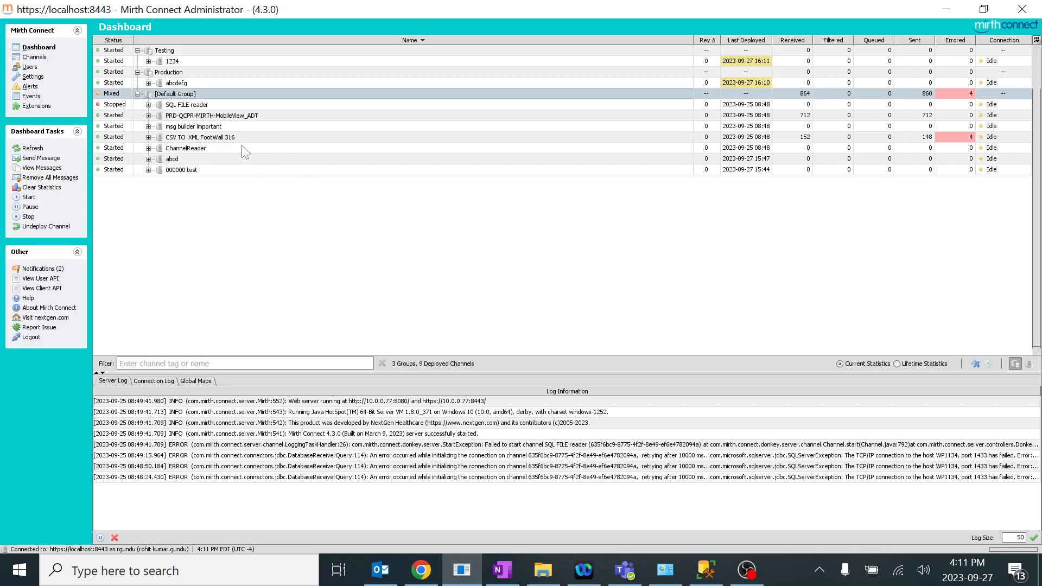
right_click(172, 93)
click(198, 174)
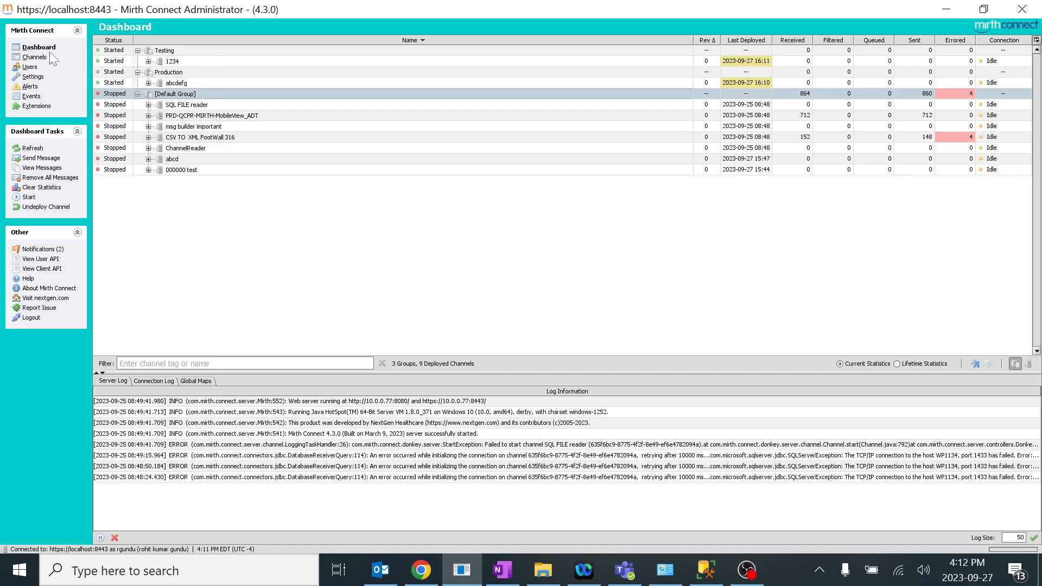
Return to the channel list, start exporting the Production group and cancel without saving a file.
click(37, 57)
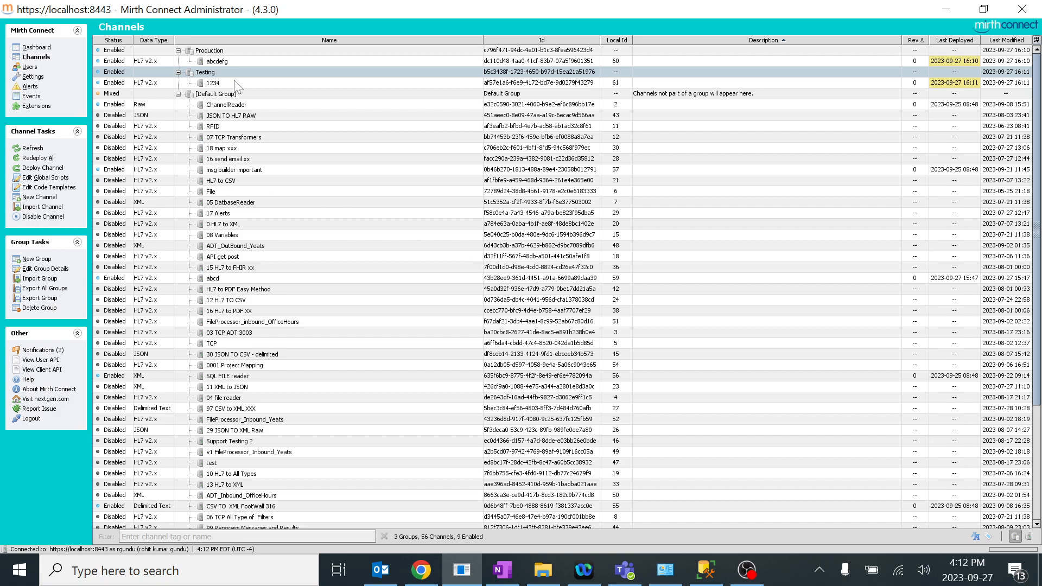
click(223, 52)
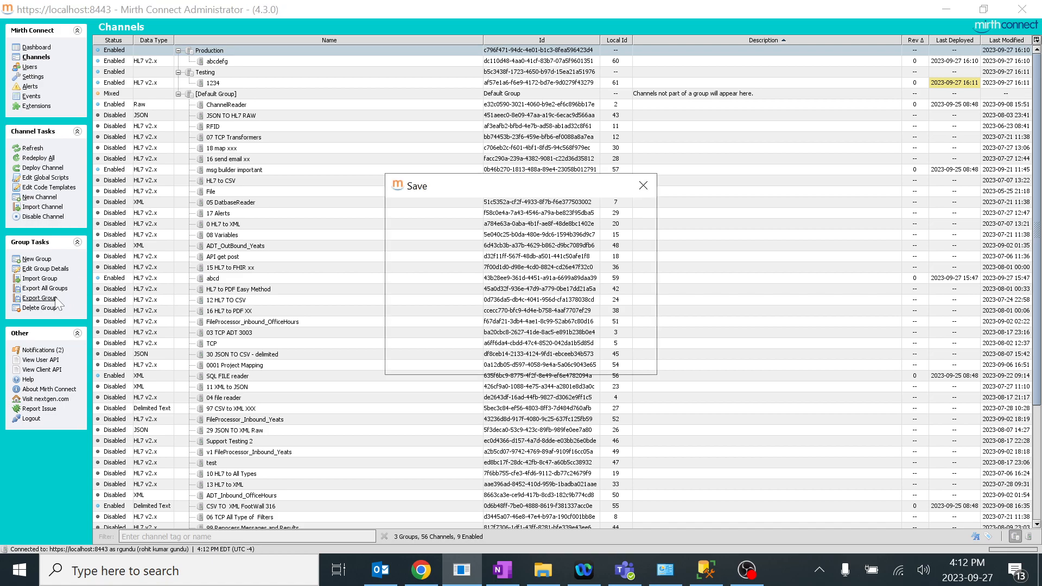
click(53, 299)
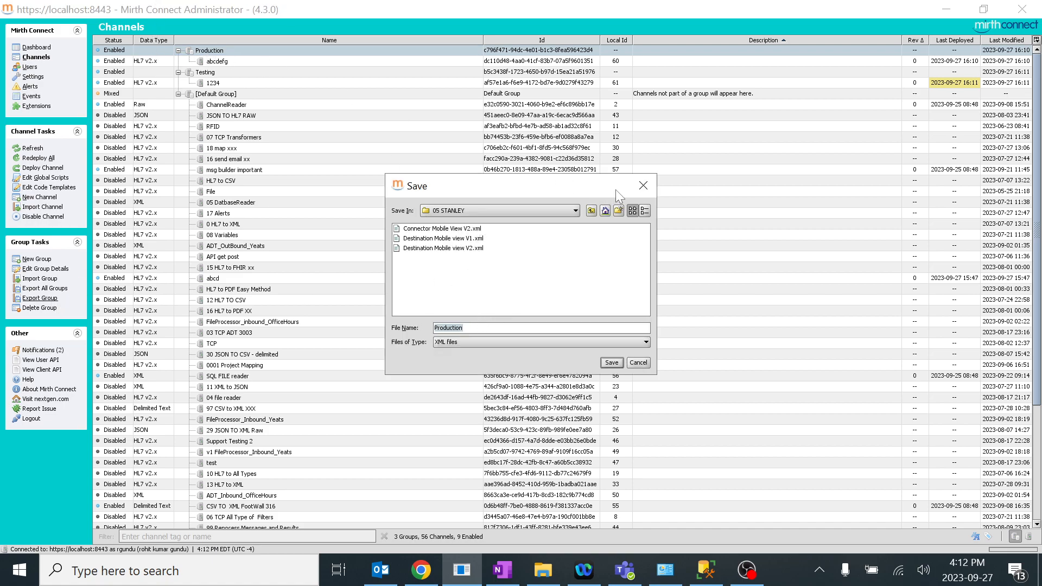
click(643, 186)
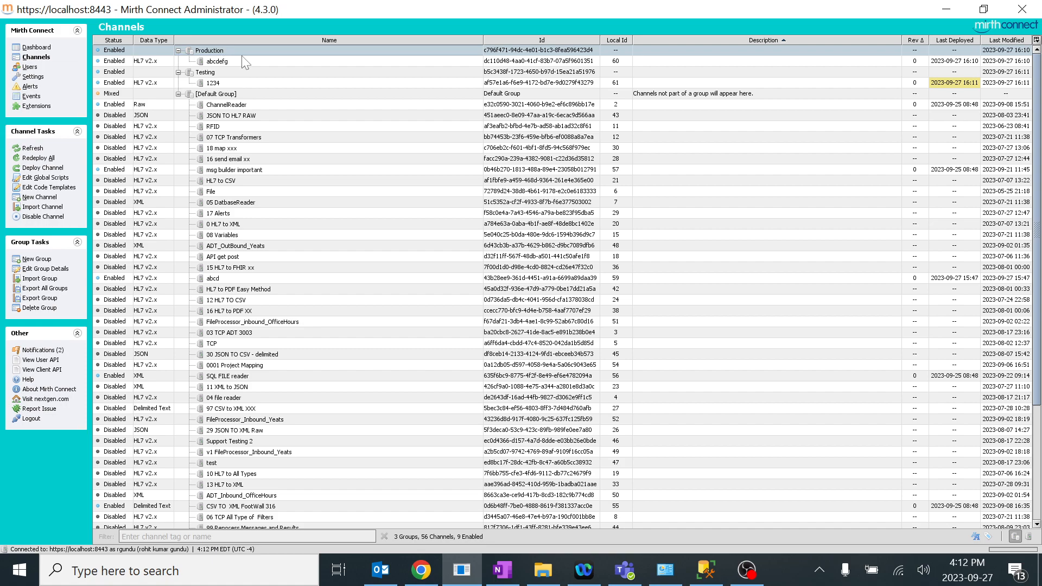
Compare the tasks offered for the abcdefg channel with those offered for the channel groups.
click(218, 62)
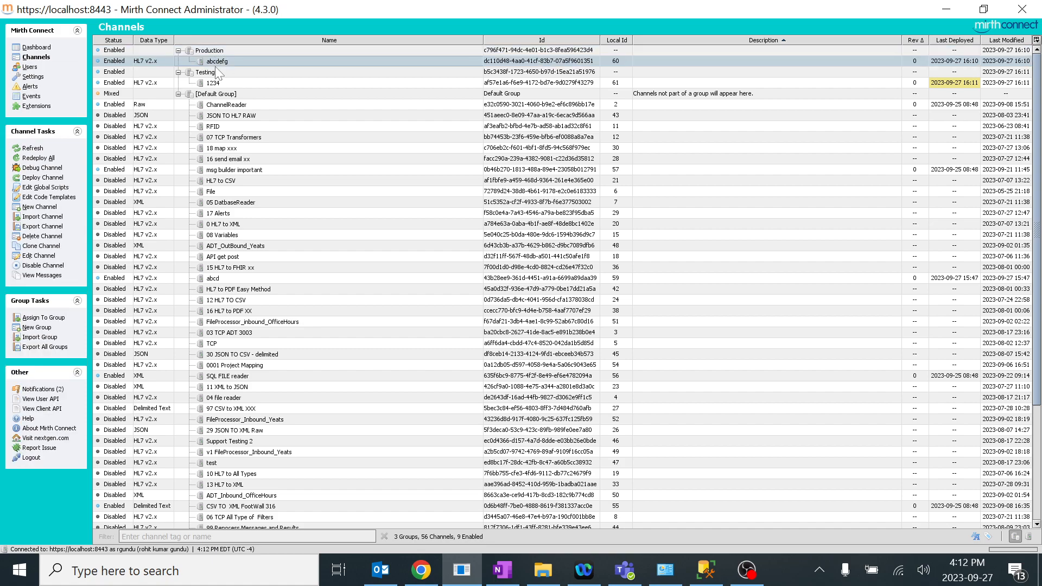
click(217, 72)
click(214, 96)
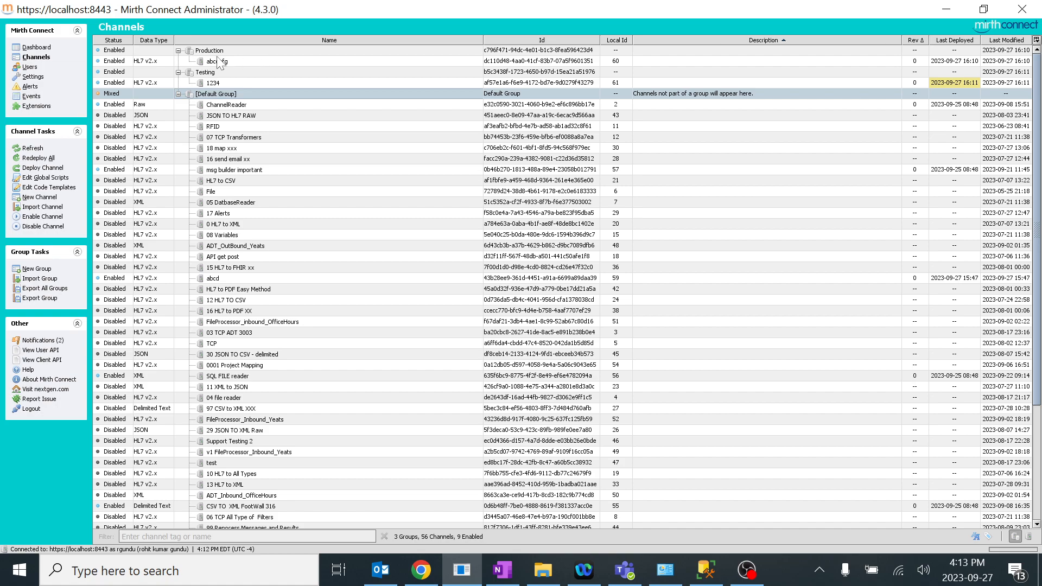
click(217, 51)
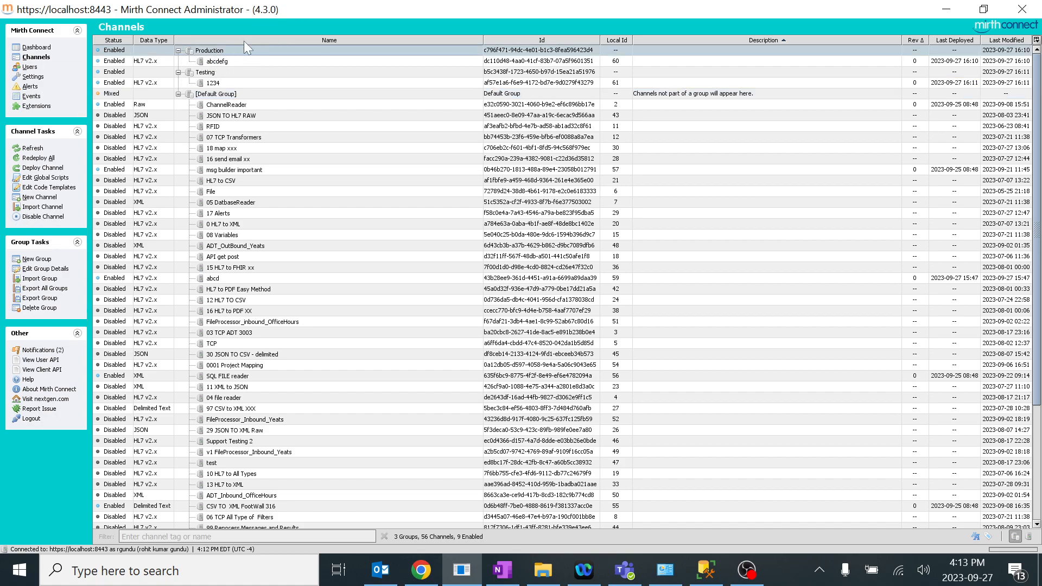
click(221, 63)
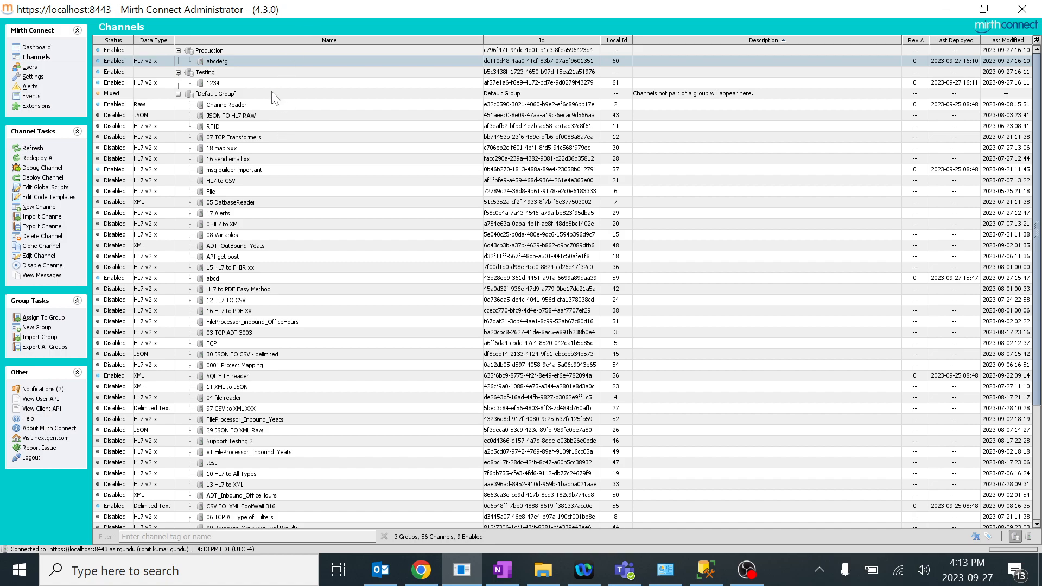
View the Production group's details and close them without changes.
click(217, 52)
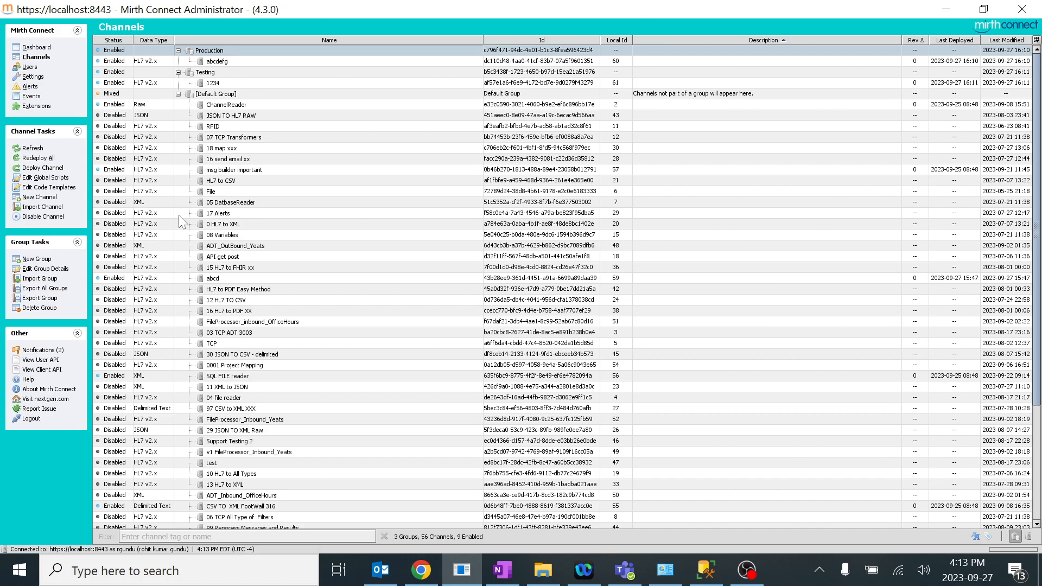
click(60, 273)
click(549, 238)
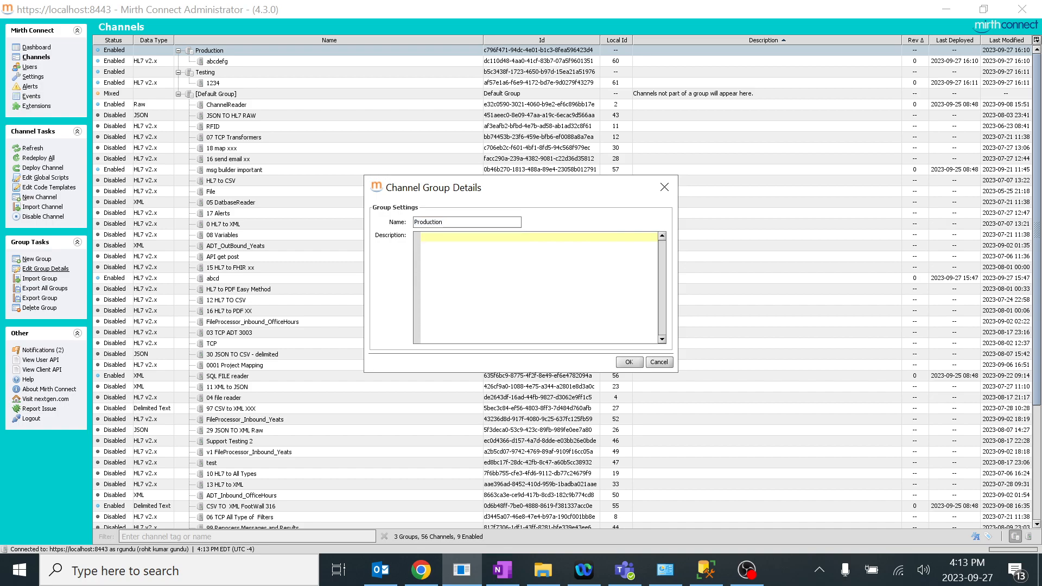
click(664, 186)
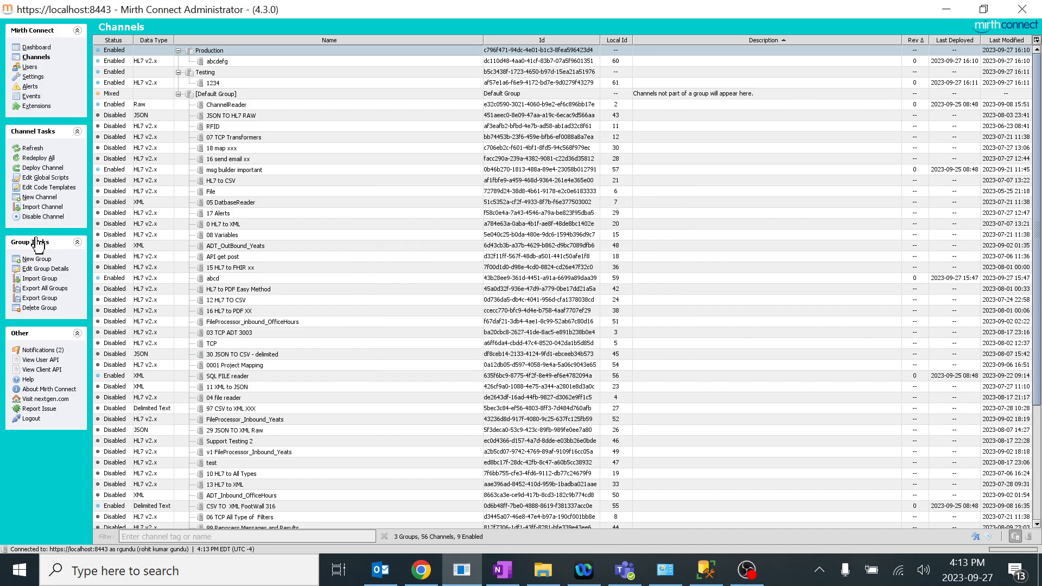
Create a new channel group named Tutorials.
click(36, 259)
text(Tutorials)
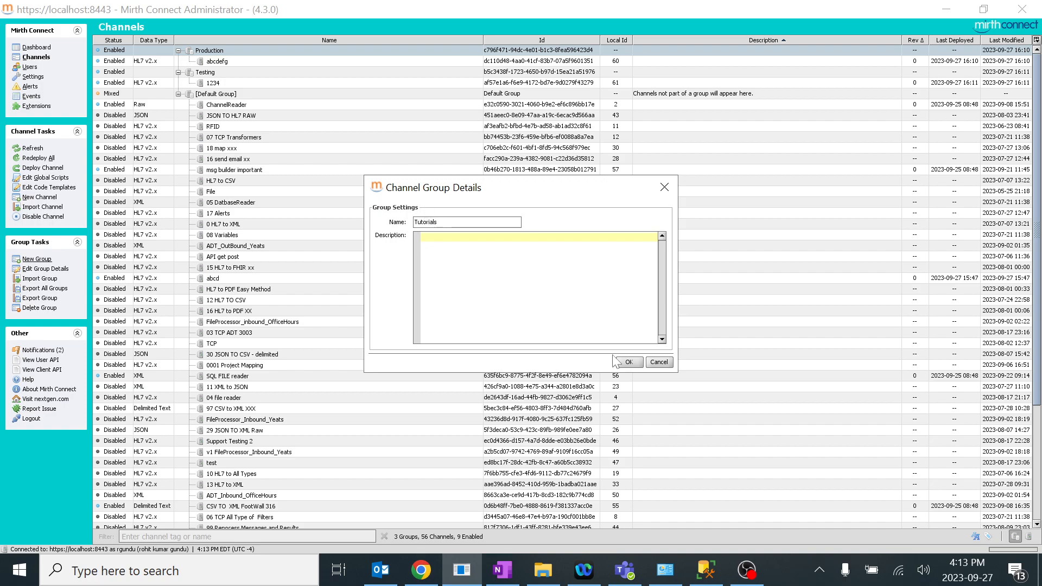
click(629, 362)
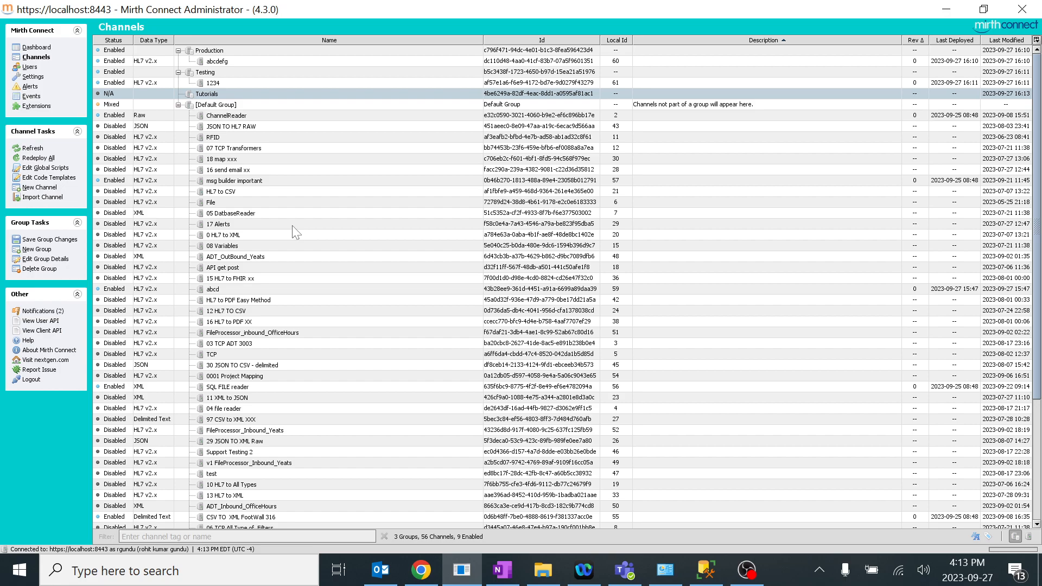
Assign the API get post channel from the default group to the Tutorials group and save the group changes on leaving for the dashboard.
click(230, 268)
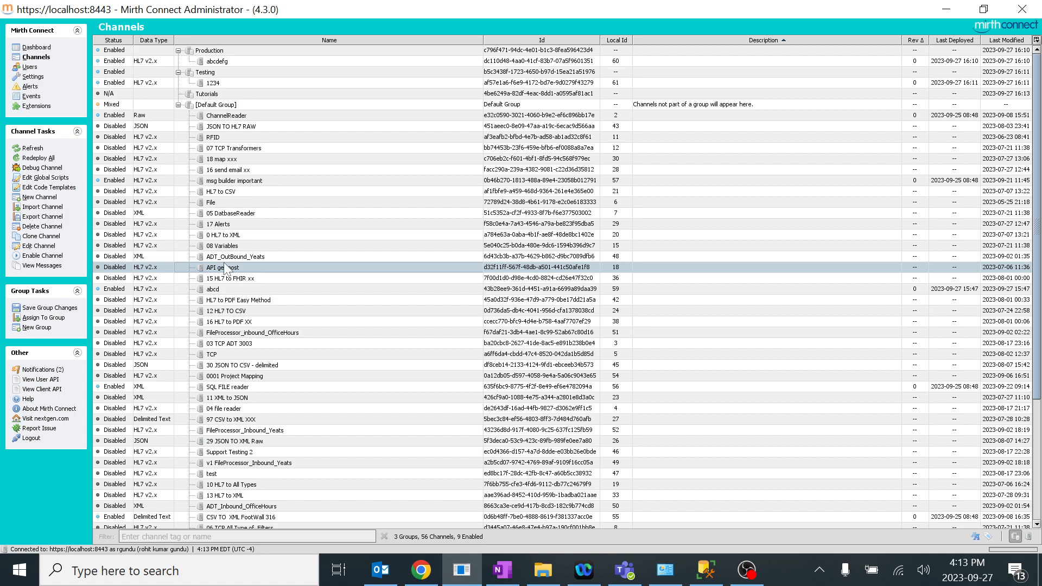
click(248, 106)
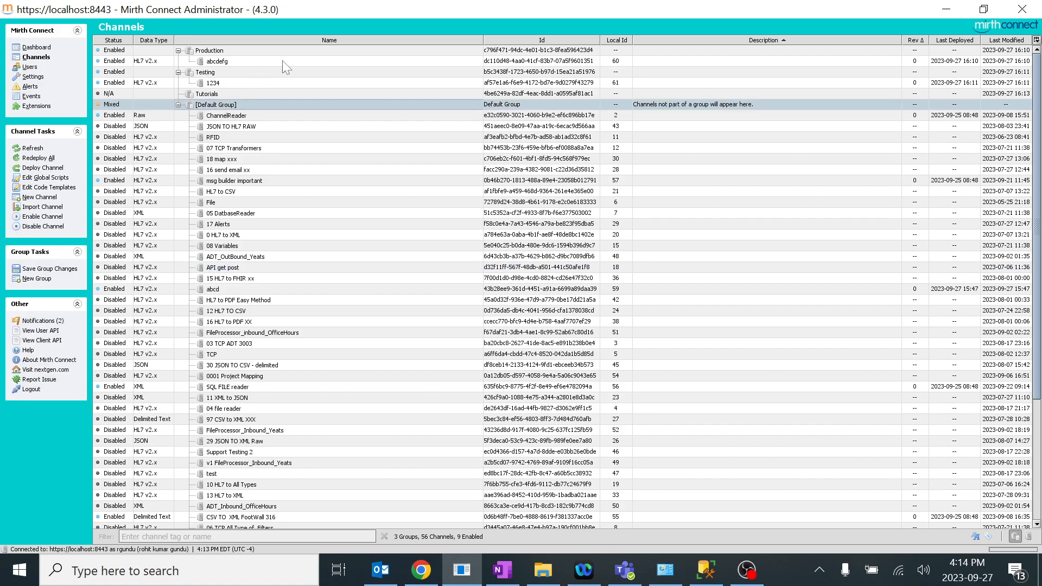
click(212, 97)
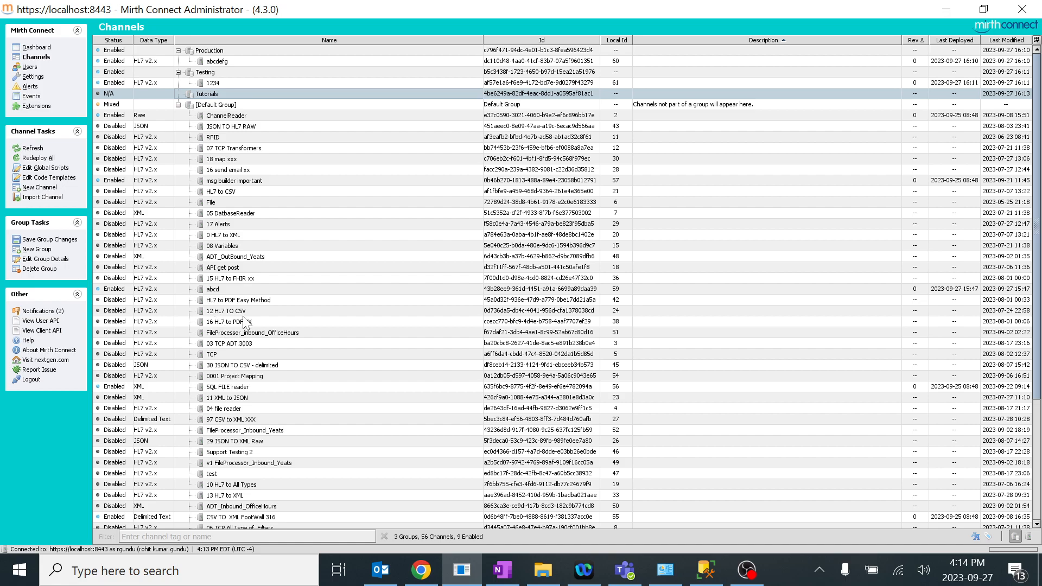
click(228, 268)
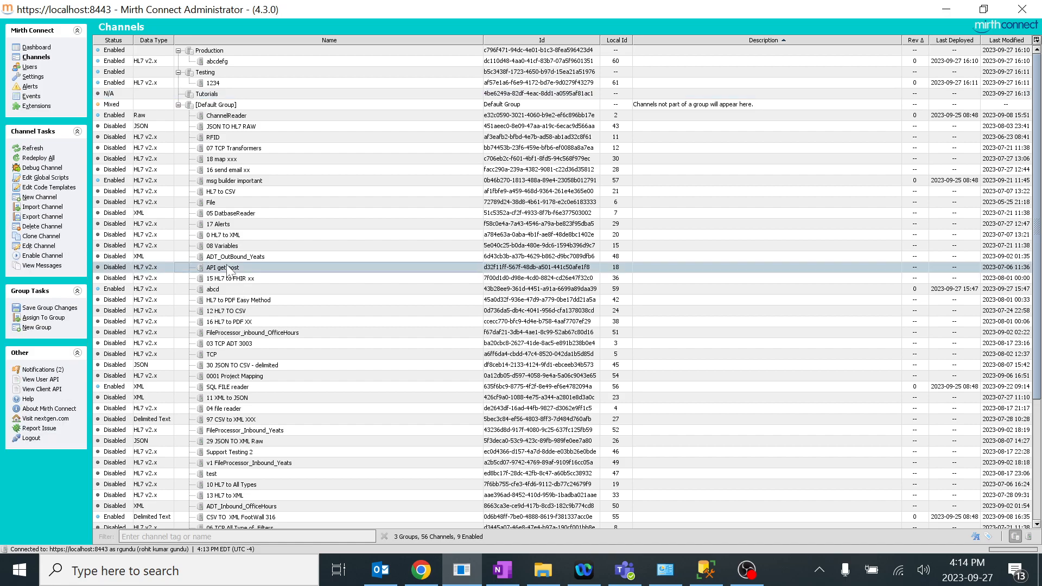
click(49, 318)
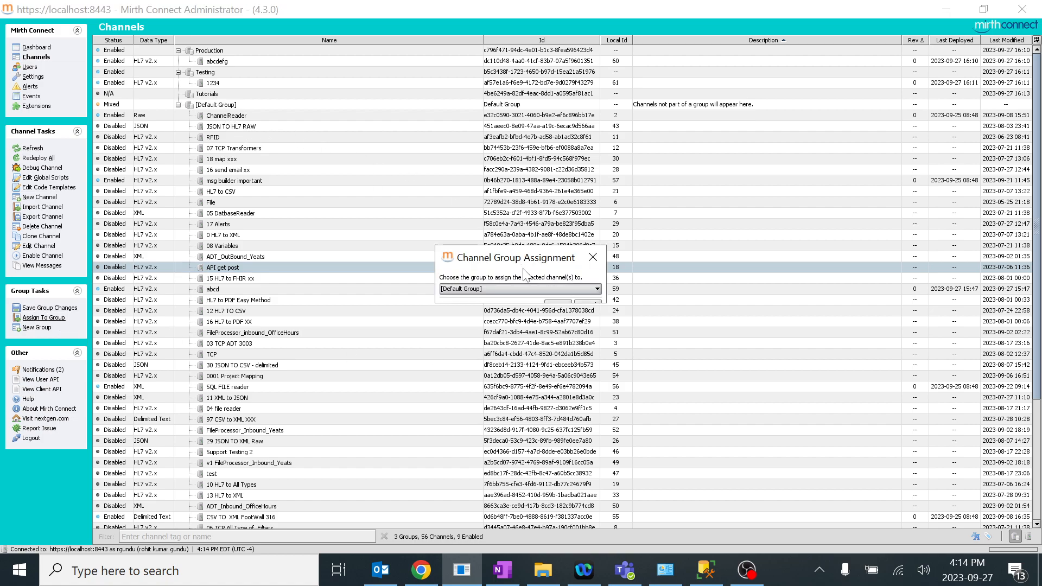
click(515, 288)
click(465, 325)
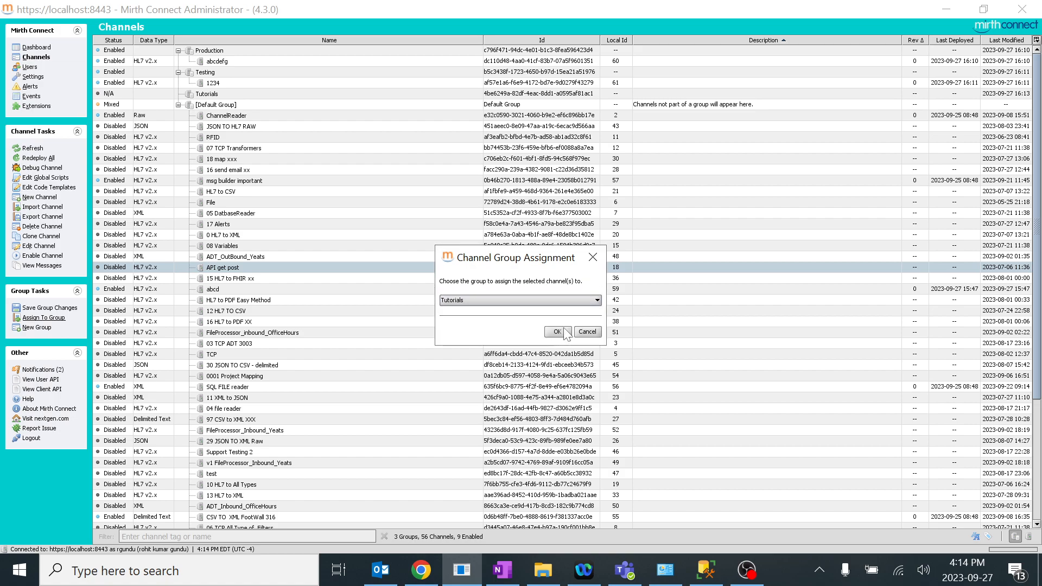
click(559, 331)
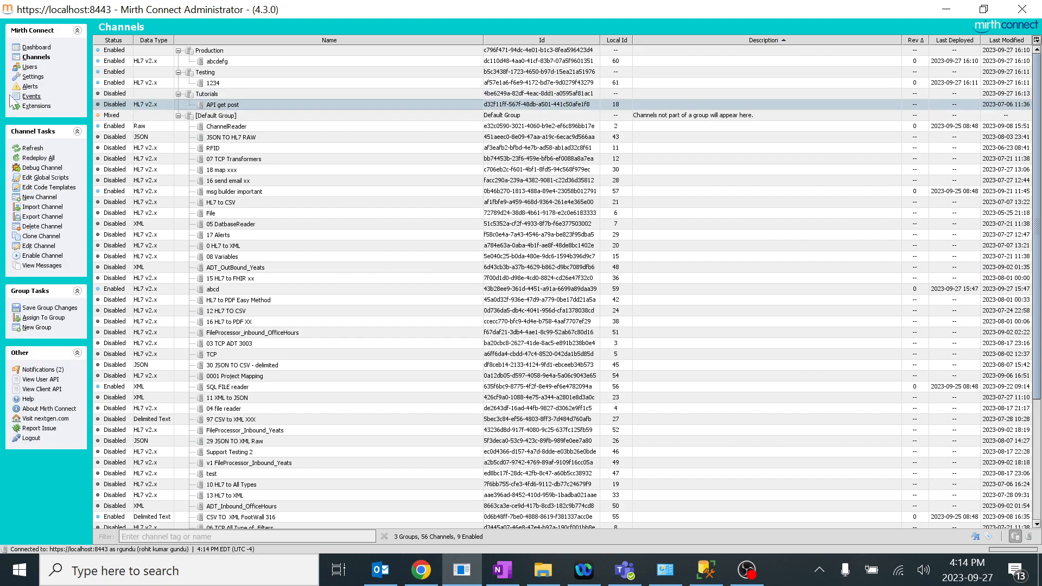
click(37, 48)
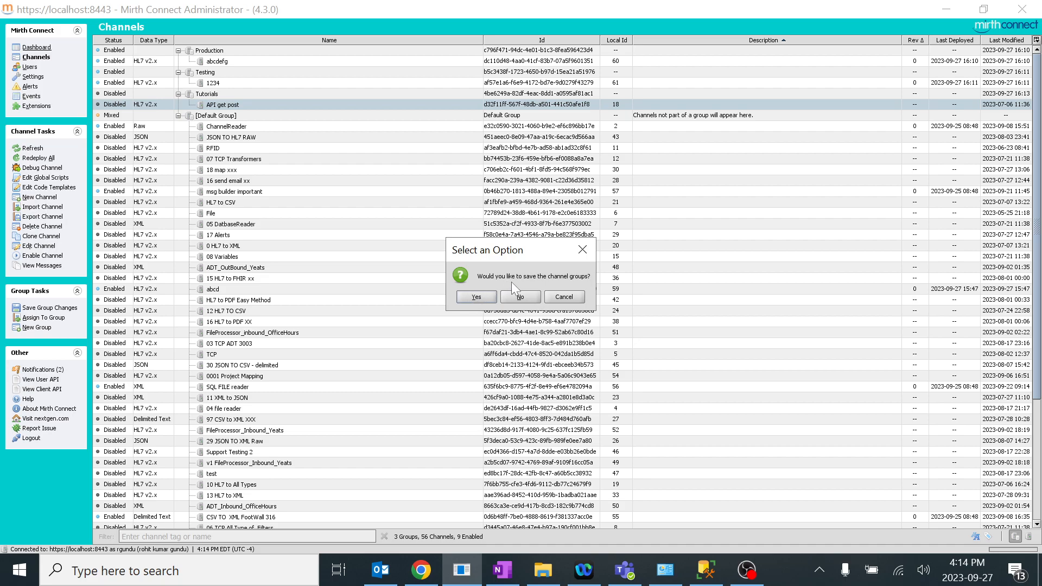
click(480, 297)
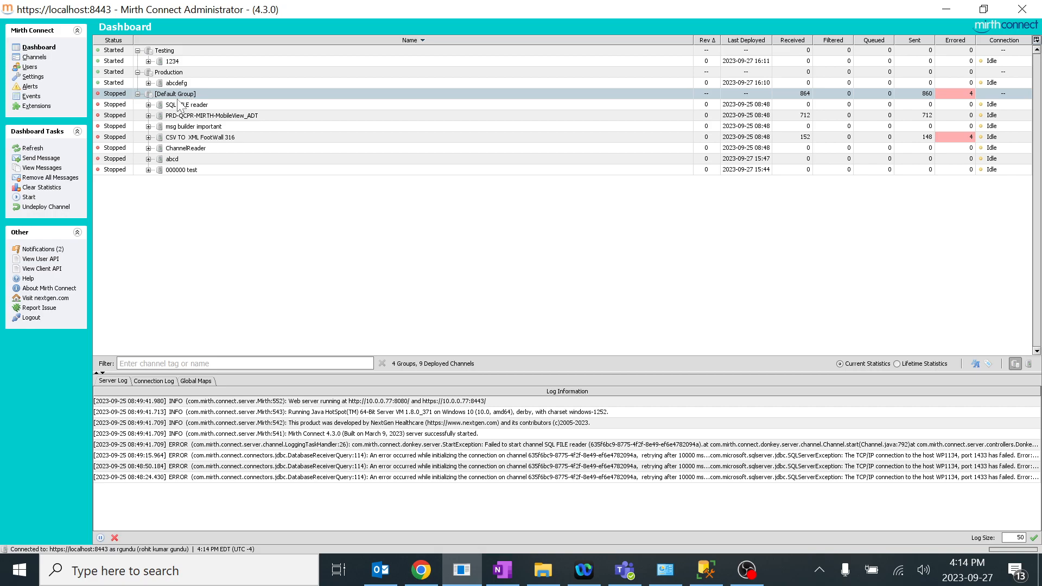
Enable the API get post channel in the Tutorials group and return to the dashboard.
click(35, 57)
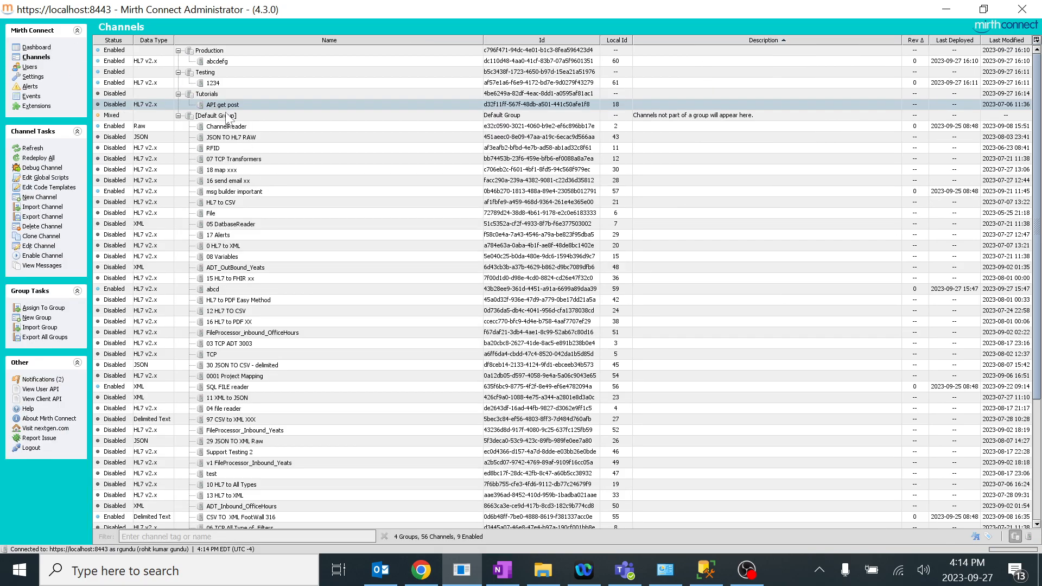
click(198, 95)
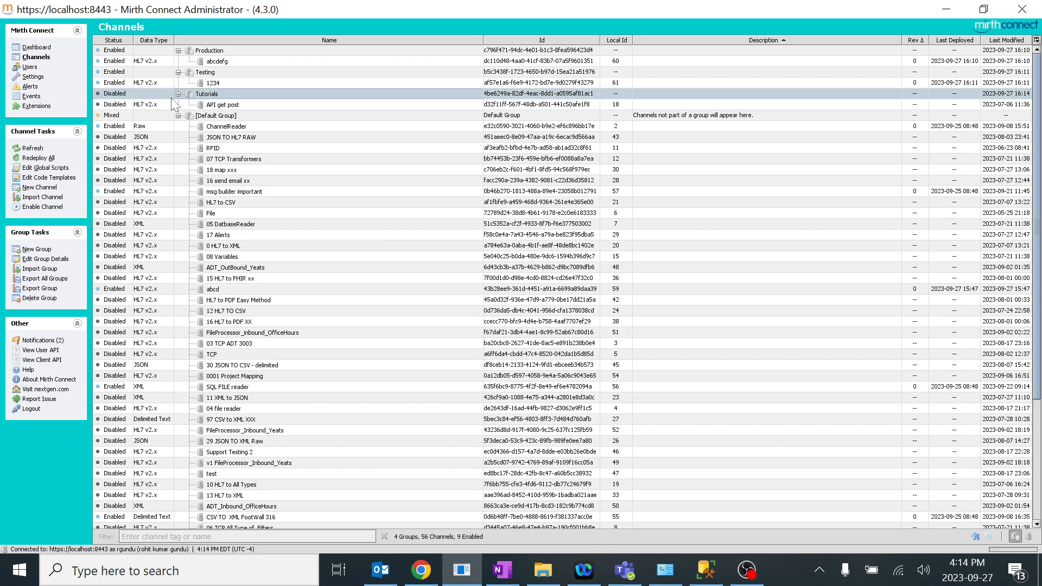
right_click(108, 106)
click(138, 232)
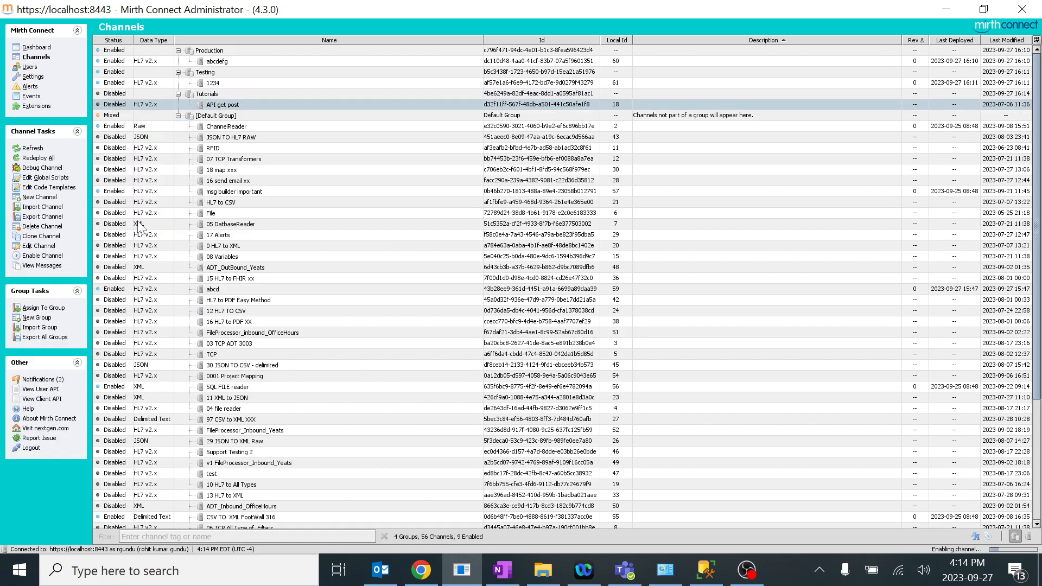
click(36, 47)
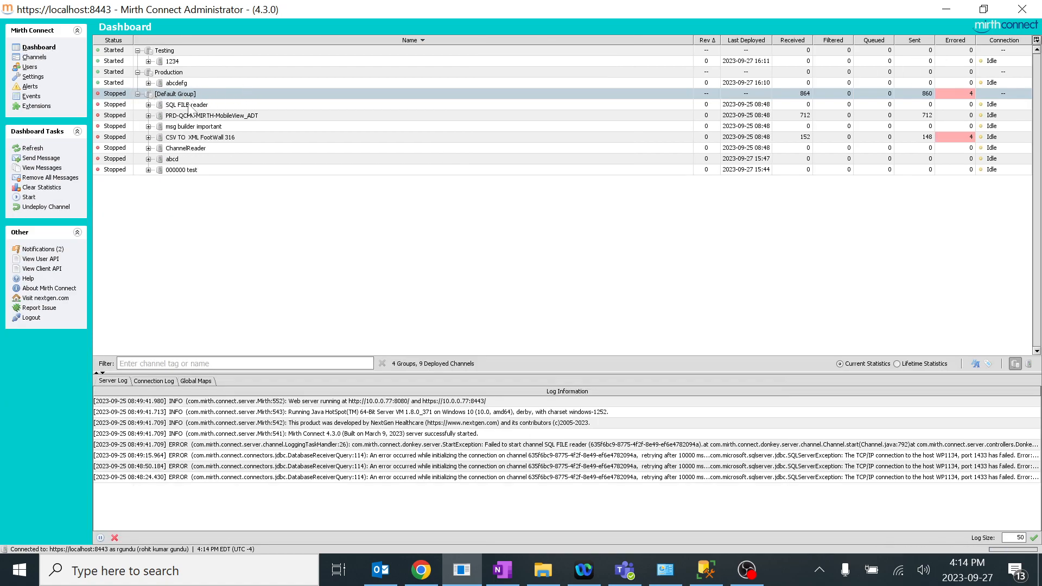
Deploy the whole Tutorials group from the channel list.
click(37, 57)
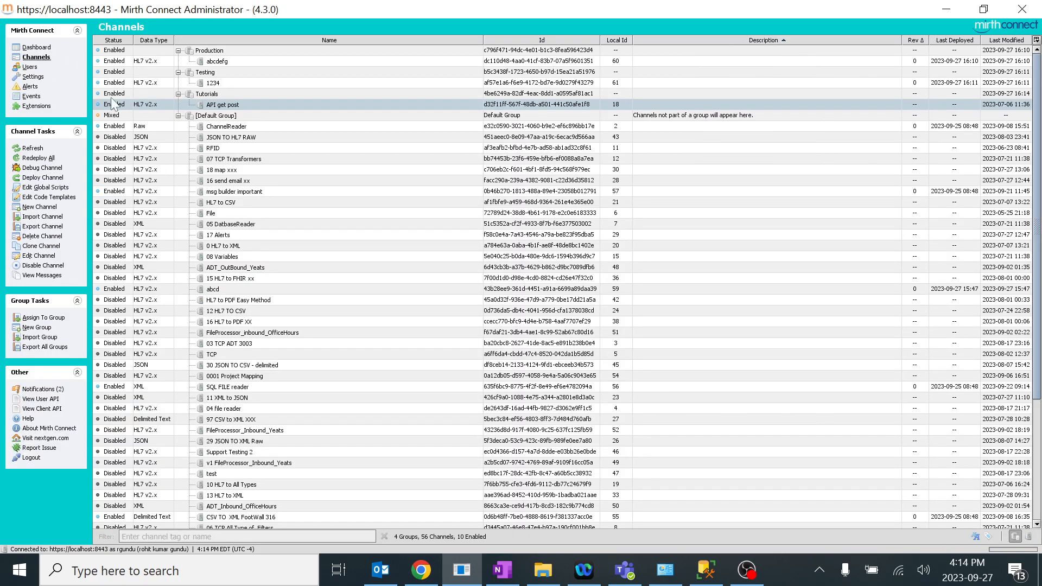
click(213, 95)
right_click(212, 96)
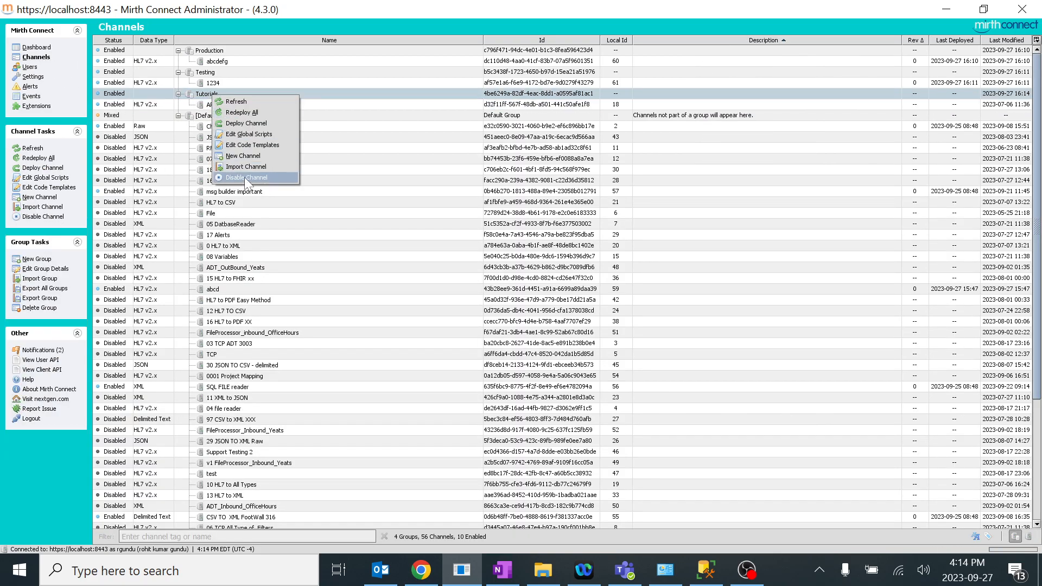
click(240, 124)
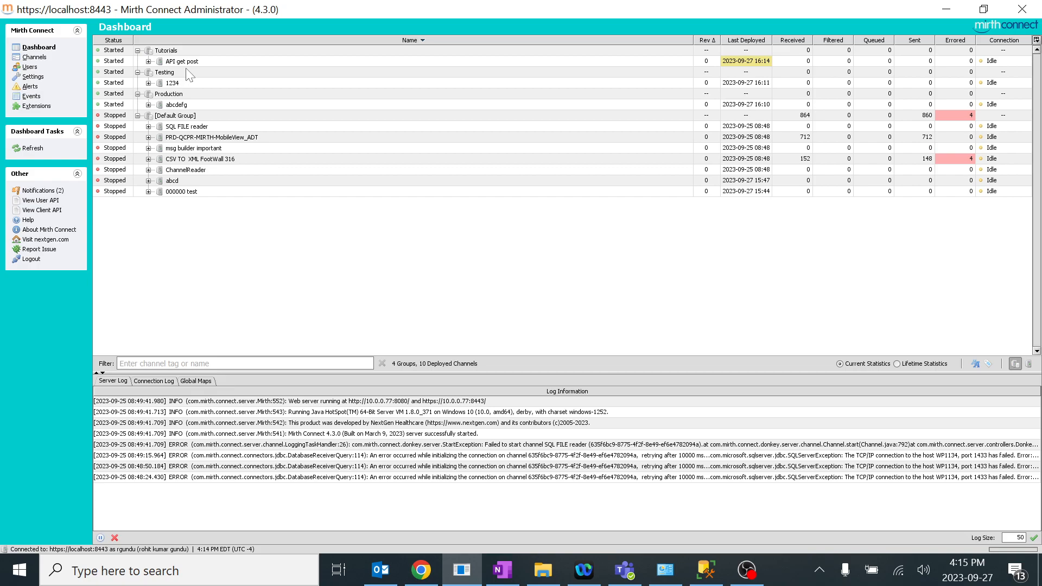
Reopen the channel list and move the JSON TO HL7 RAW channel from the default group directly into the Tutorials group.
click(37, 58)
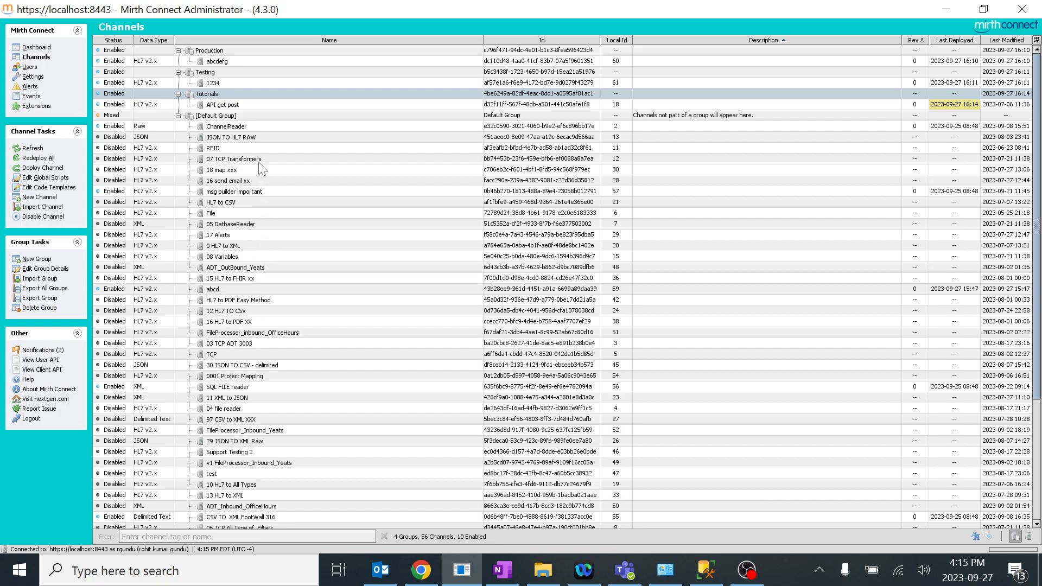
click(238, 140)
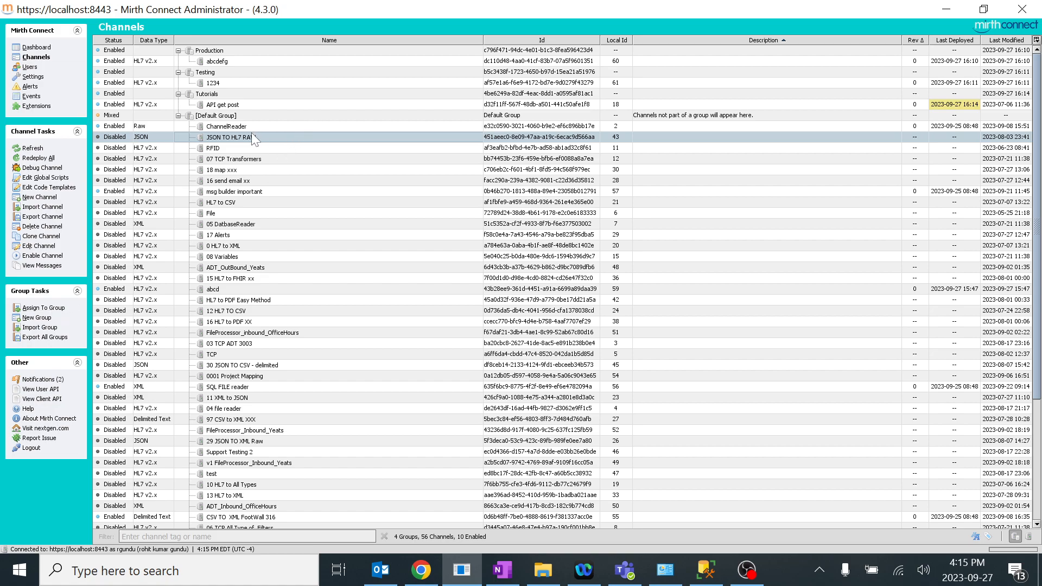
drag(252, 142, 224, 104)
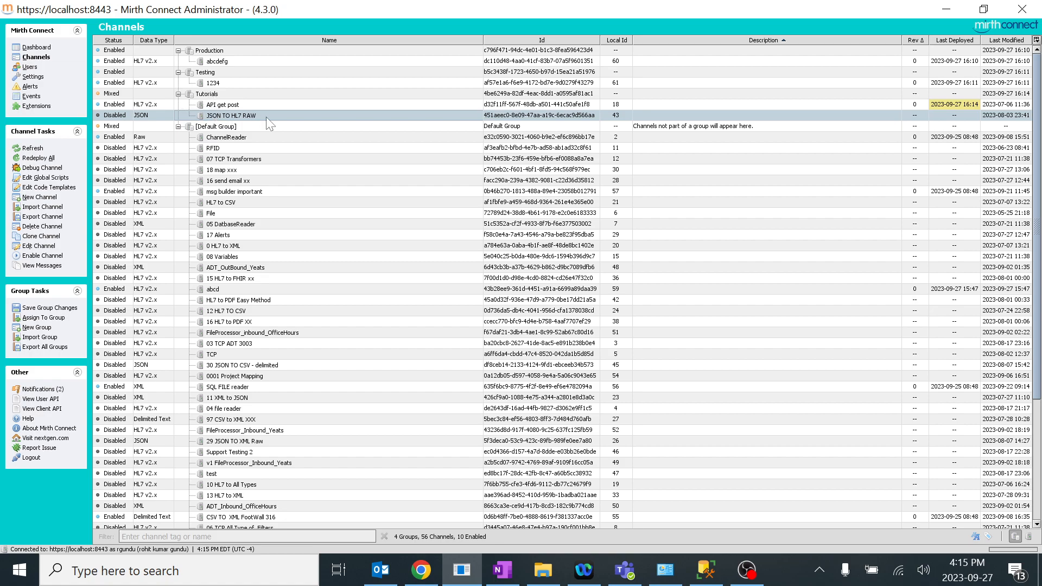
Move the msg builder important channel from the default group into the Tutorials group, and select the Testing group.
click(236, 193)
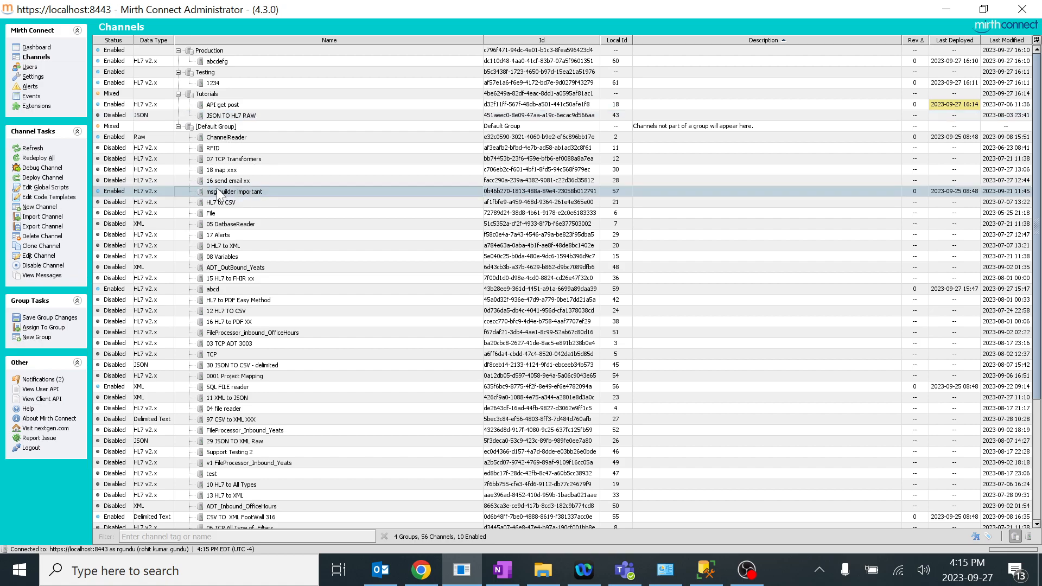
drag(224, 193, 249, 112)
drag(226, 126, 239, 98)
drag(239, 101, 239, 103)
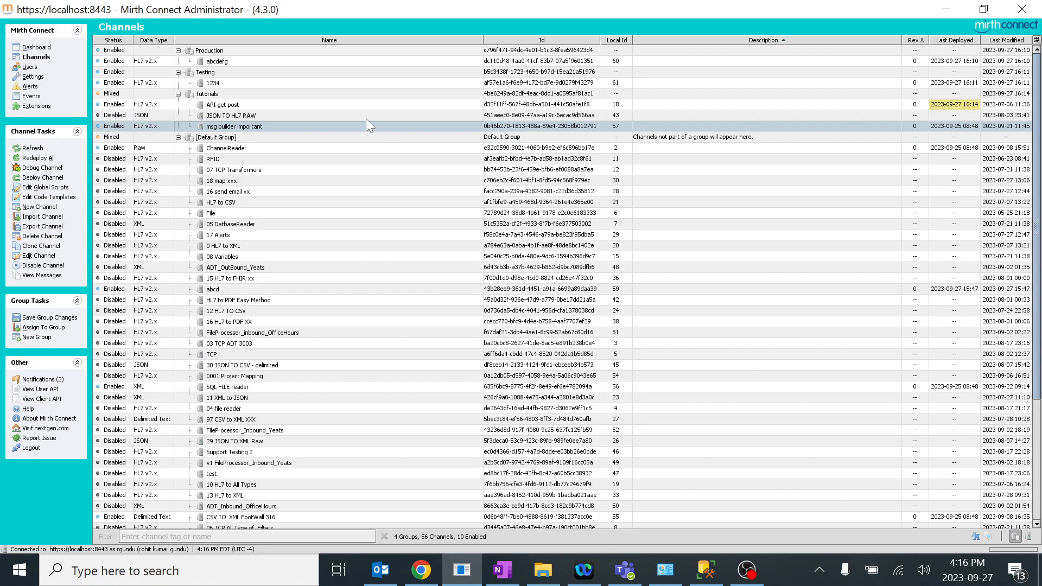
click(219, 73)
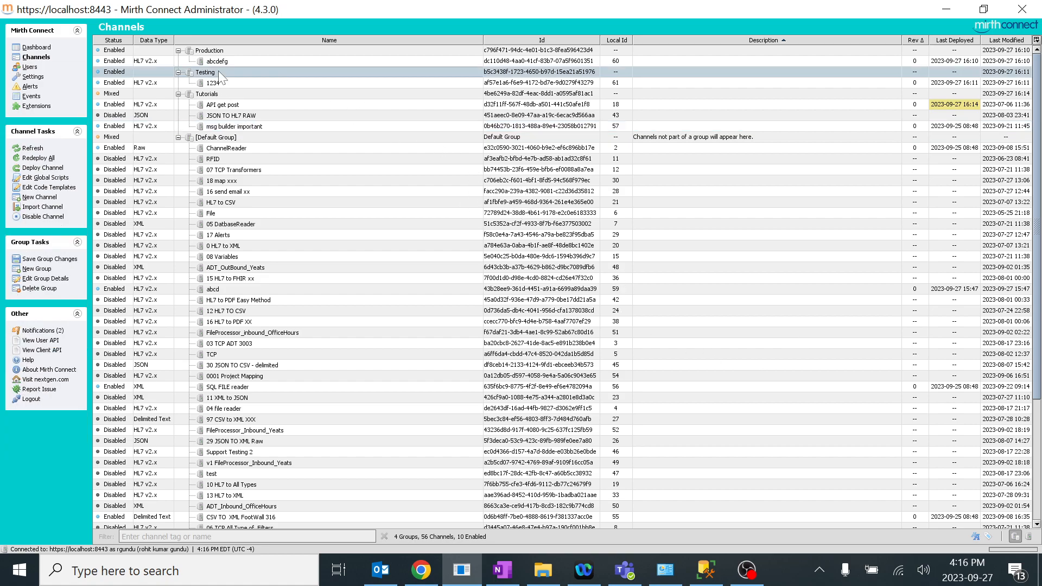
Delete the Testing group from the channel list.
click(217, 85)
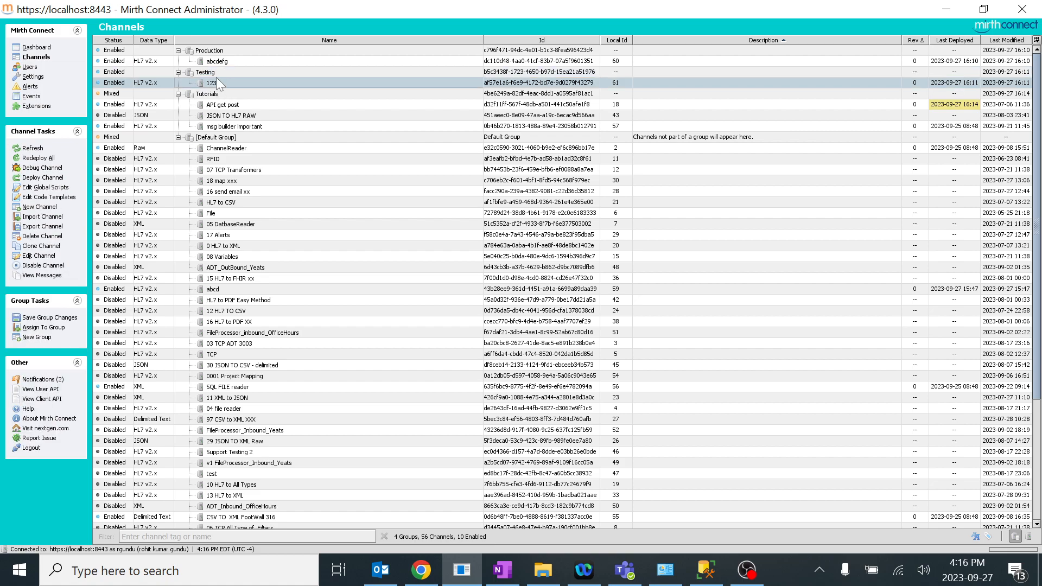
click(217, 76)
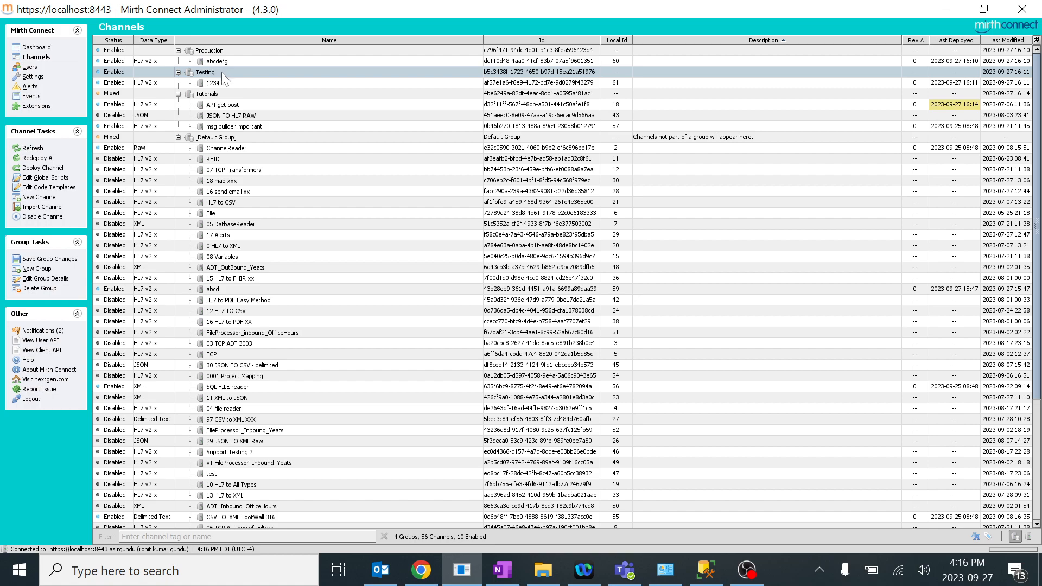
key(Delete)
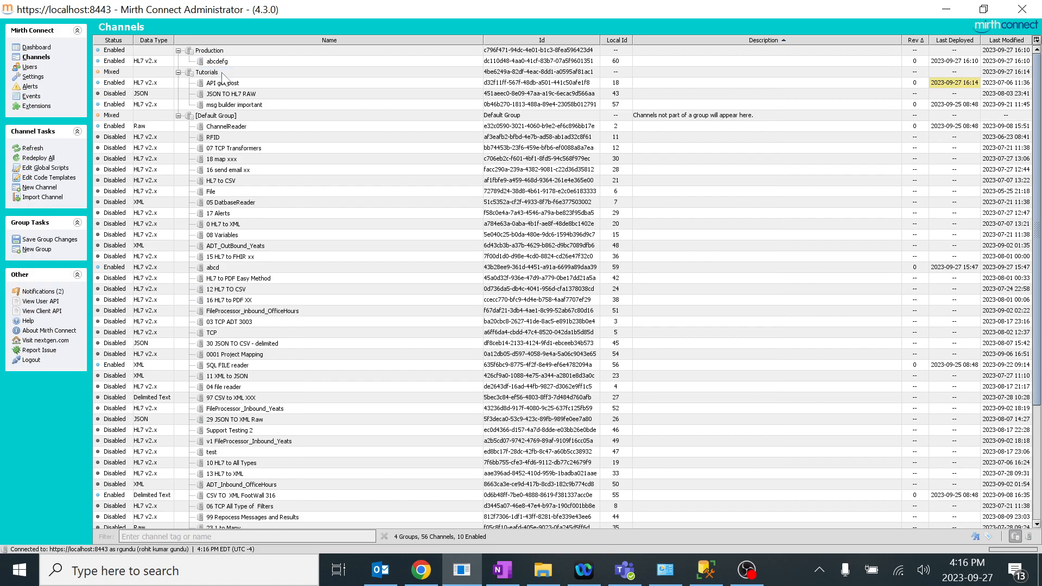
Delete the Production group that contains the abcdefg channel.
click(265, 126)
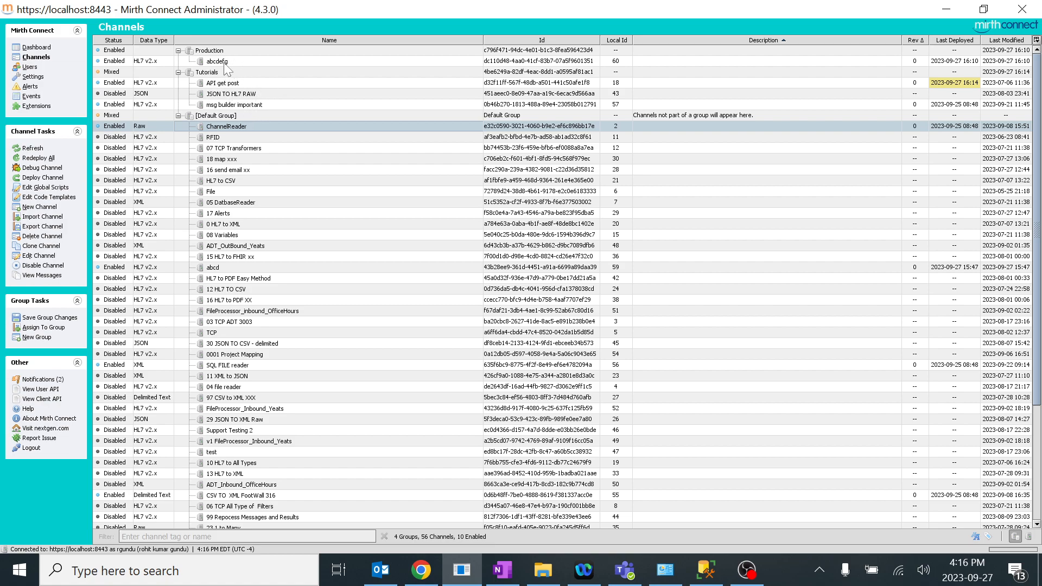
click(217, 83)
click(204, 74)
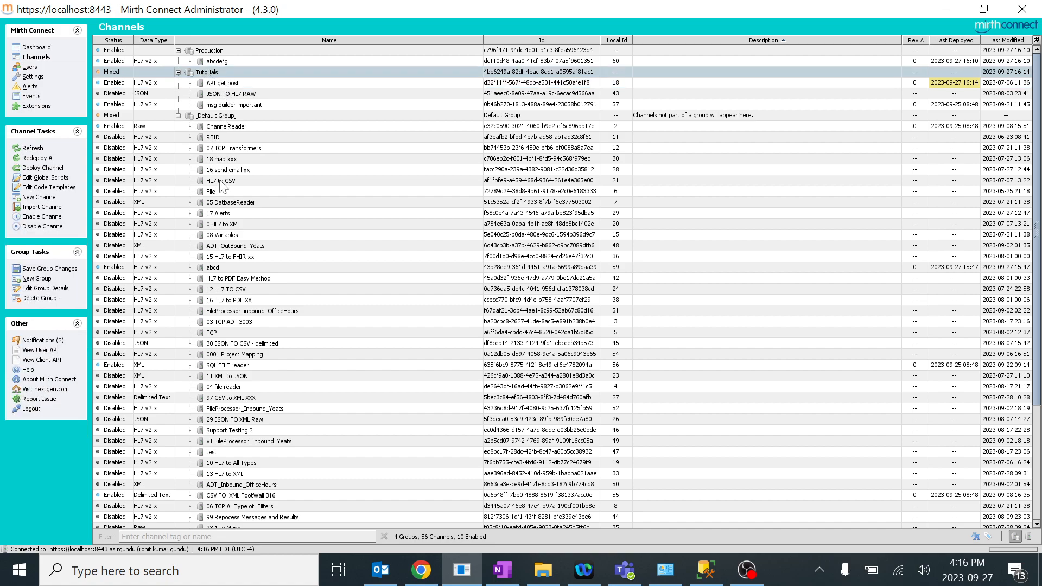
click(229, 63)
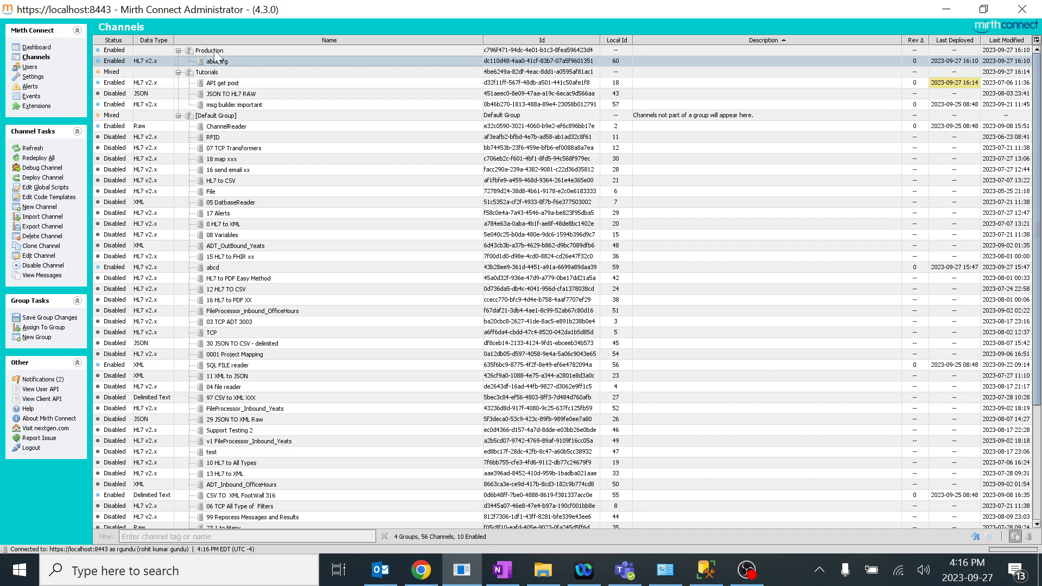
click(221, 52)
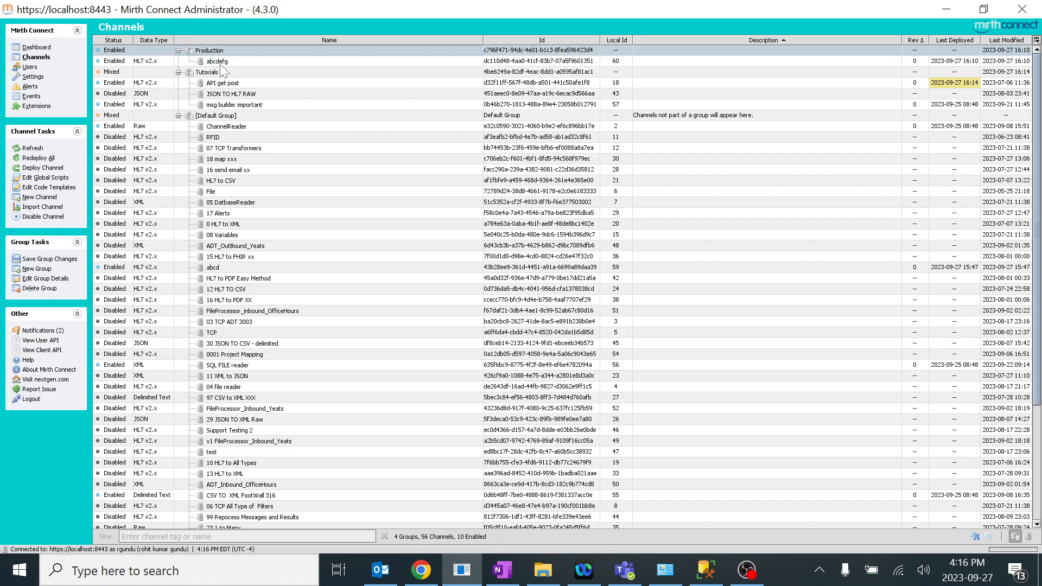
click(221, 63)
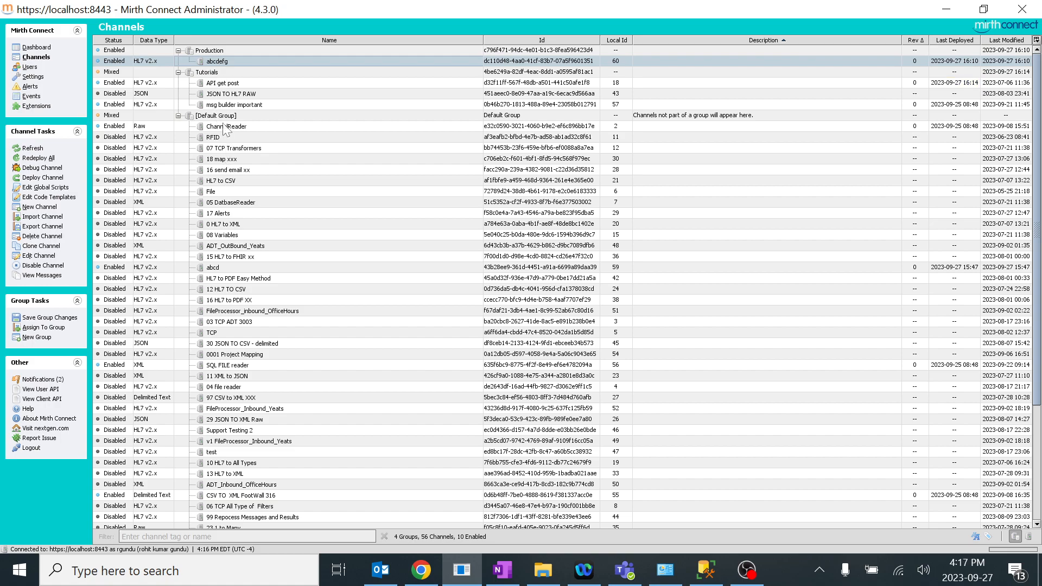
click(217, 52)
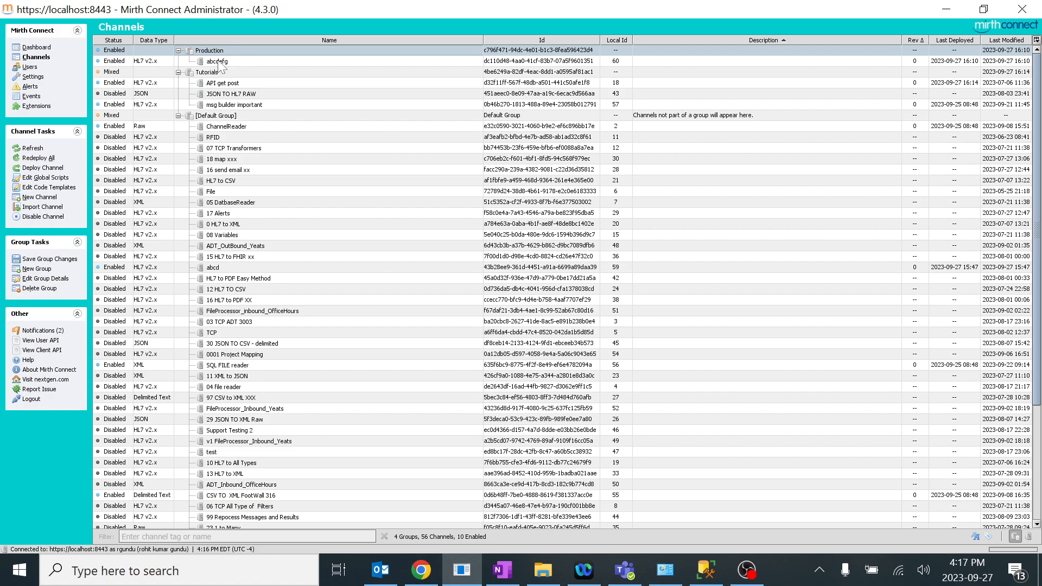
click(39, 288)
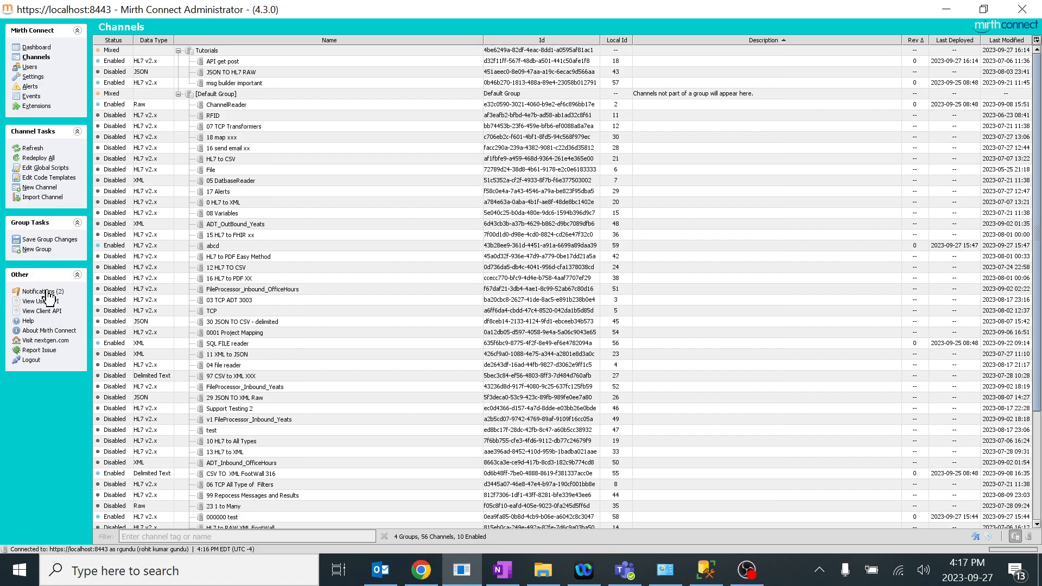
Search the channel list for abcdefg to check which group holds the channel, and return to the start of the list.
click(241, 215)
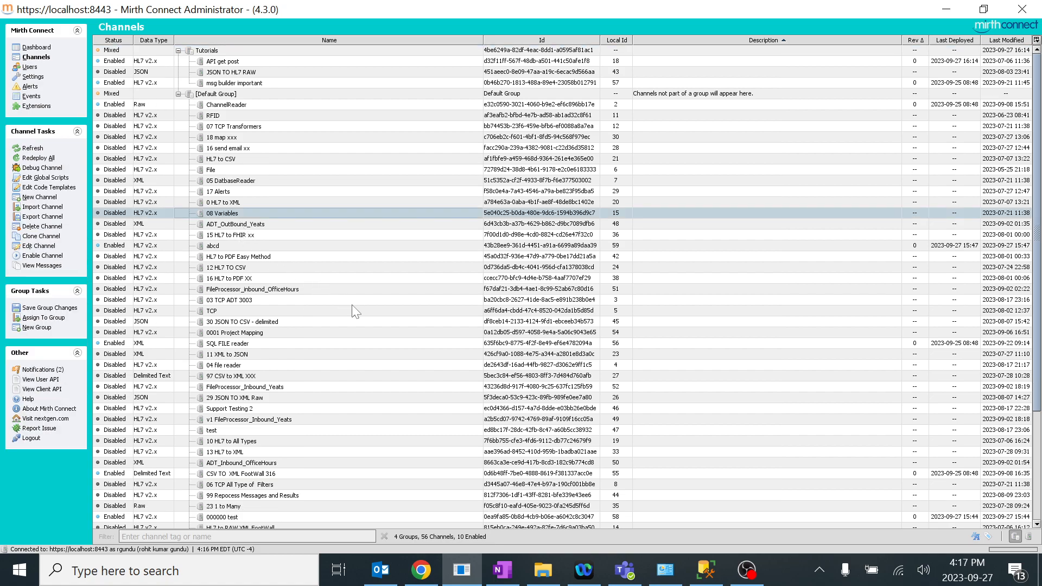
key(ctrl+f)
text(abcd)
key(Right)
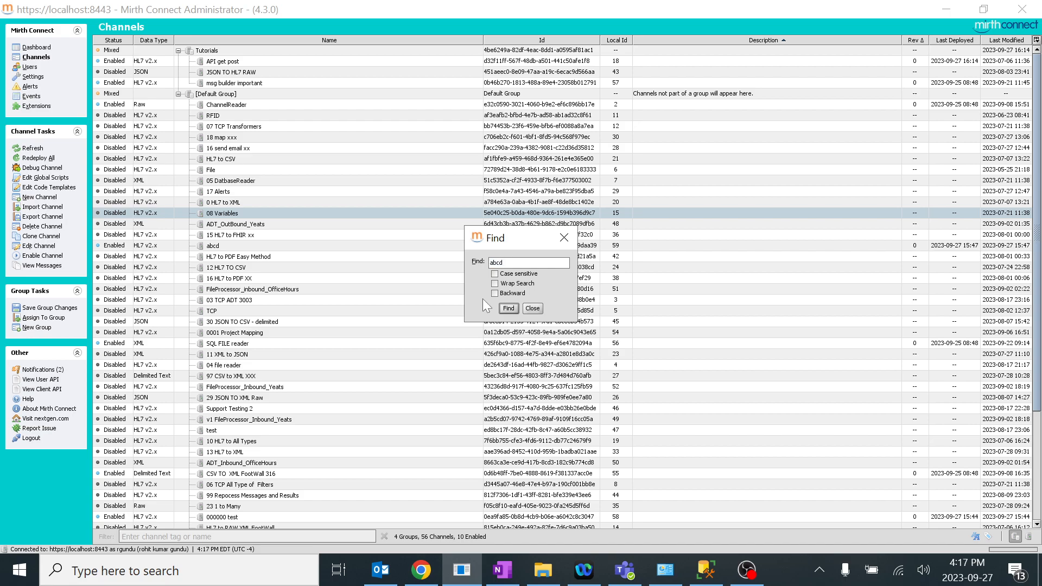
click(509, 308)
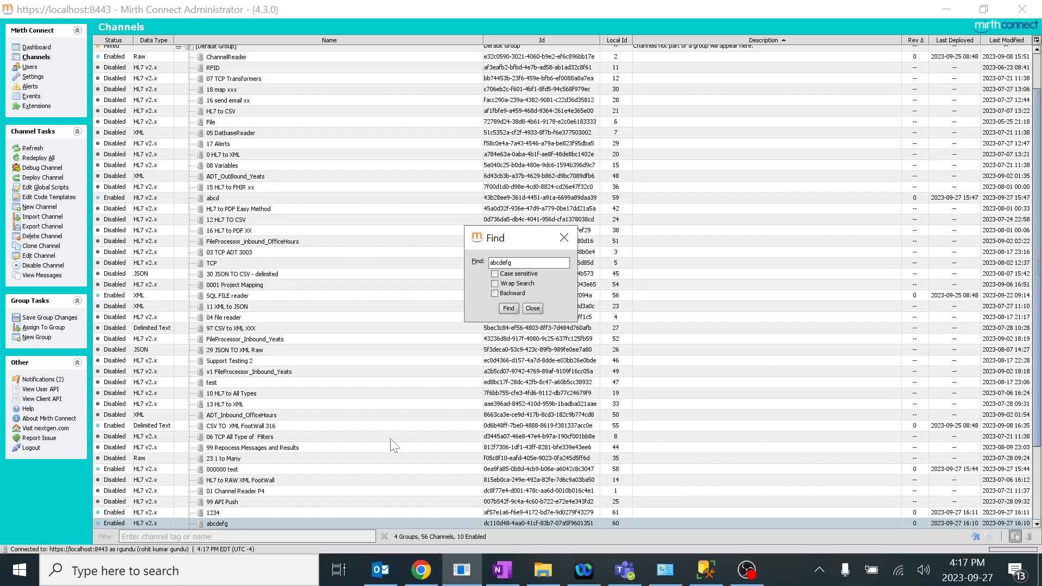
click(532, 308)
scroll(348, 225, up, 2)
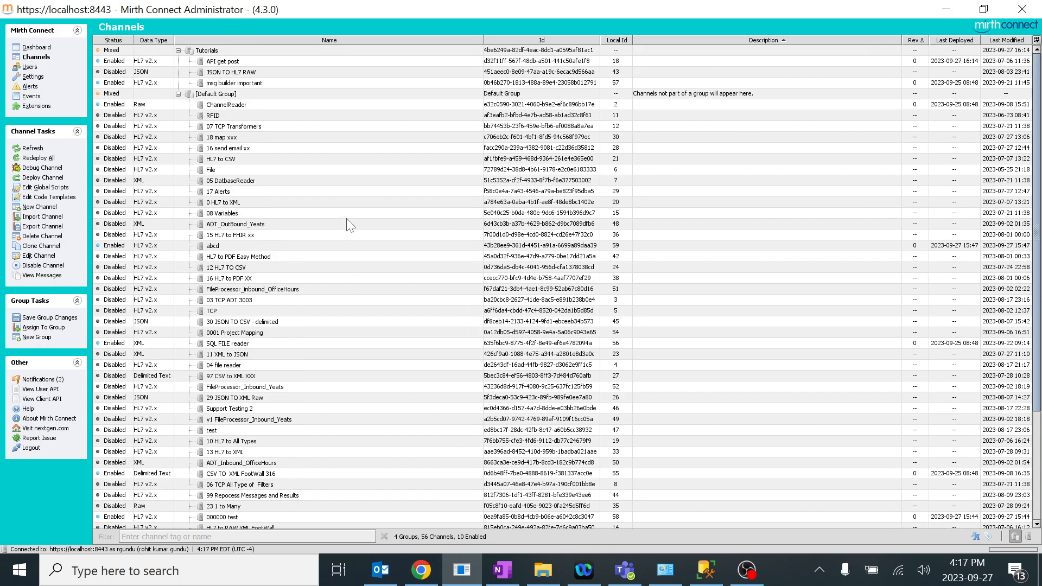
Delete the Tutorials group, leaving the default group in place.
click(242, 94)
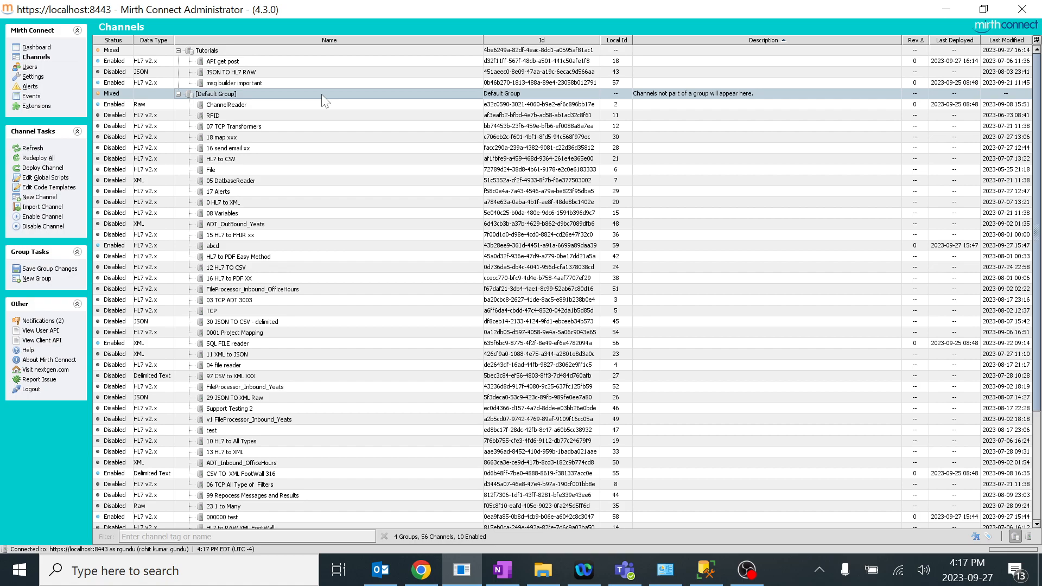
click(221, 52)
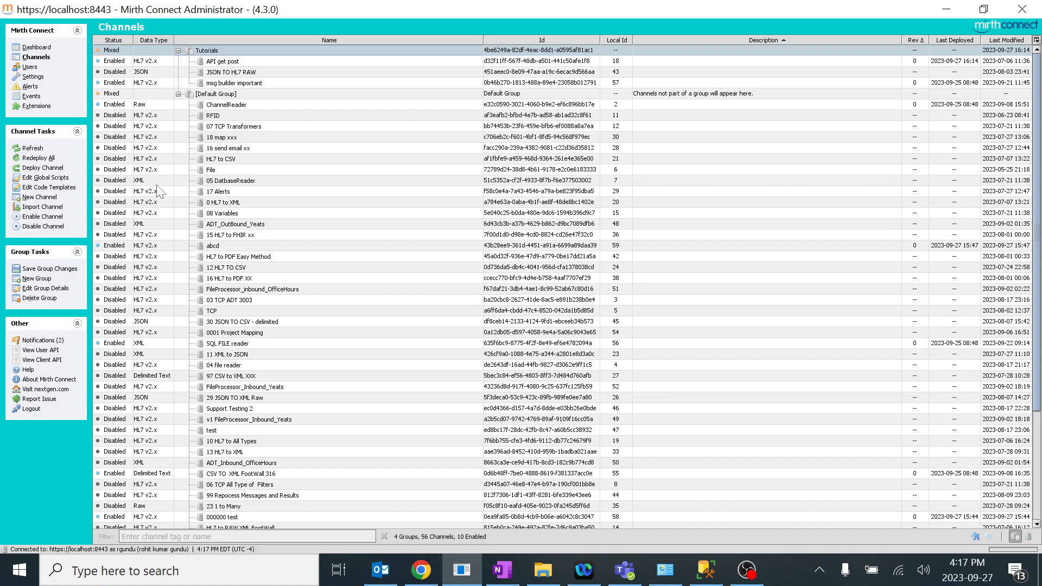
click(53, 300)
Search the channel list for "api get post" to check where the channel sits, and return to the start of the list.
click(337, 267)
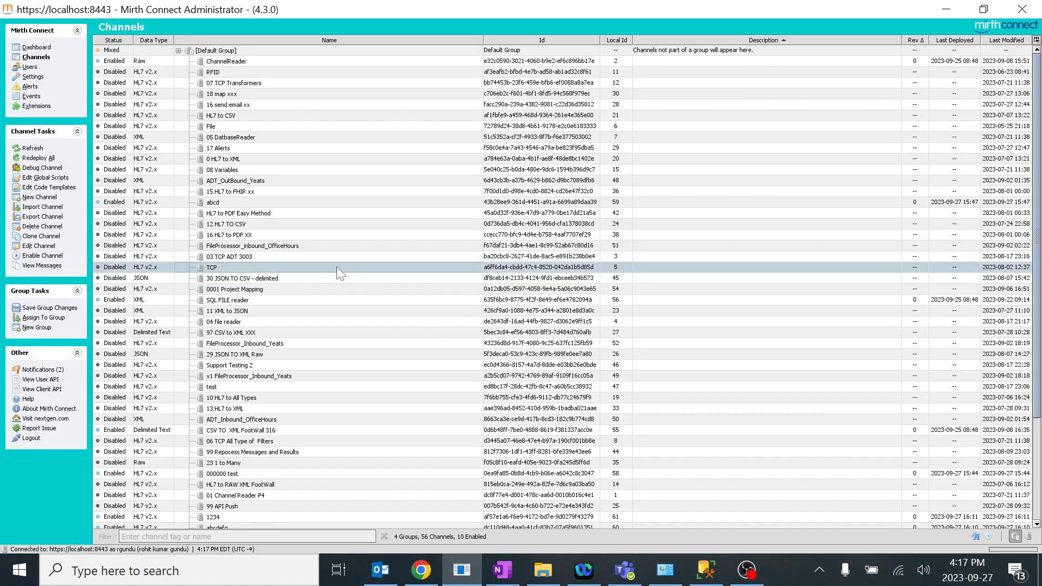
key(ctrl+f)
text(a)
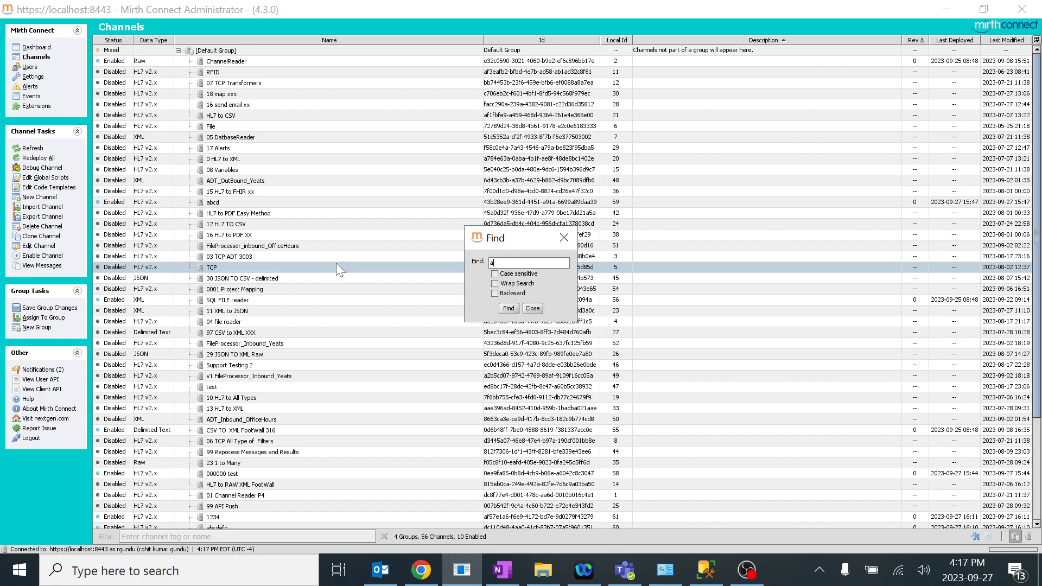
text(pi ge)
click(509, 308)
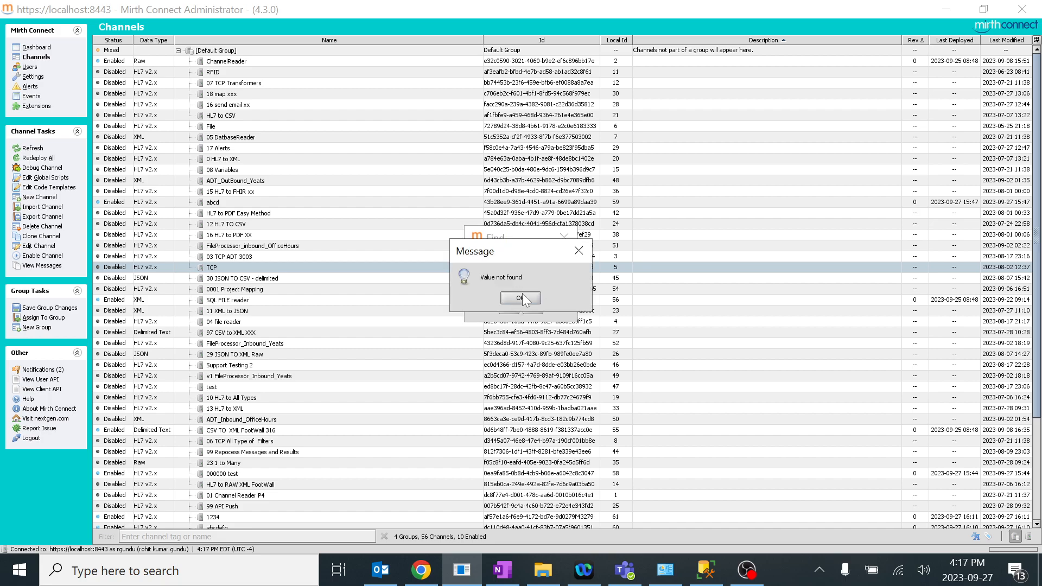
click(520, 298)
key(ctrl+a)
text(api get po)
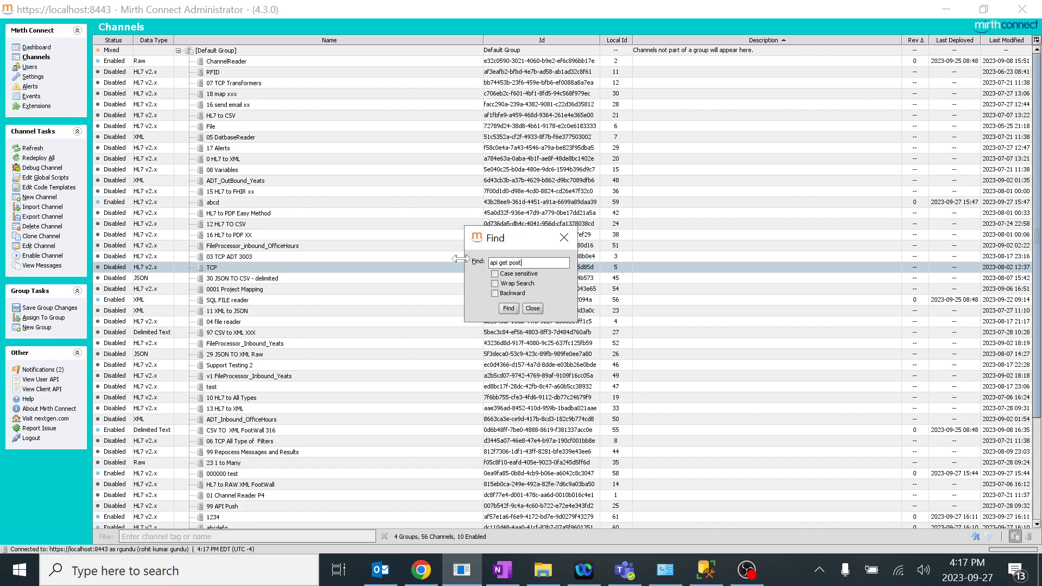
click(508, 308)
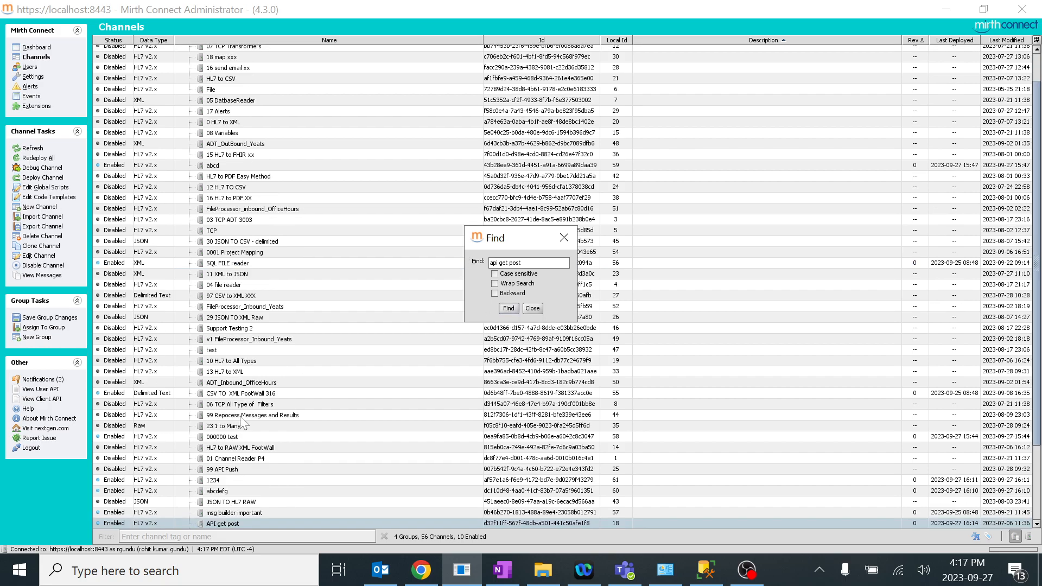
click(568, 237)
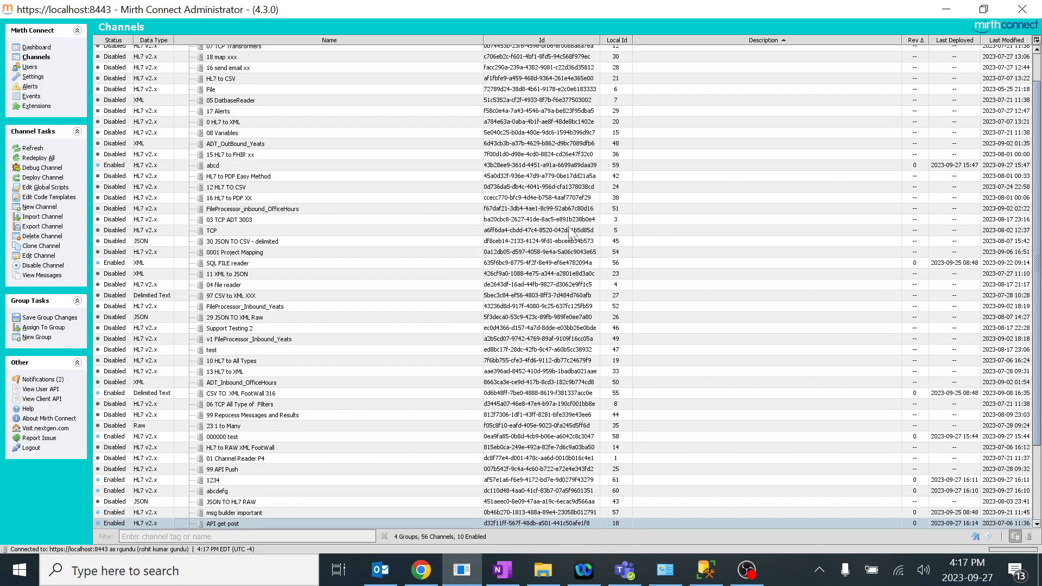
scroll(457, 205, up, 2)
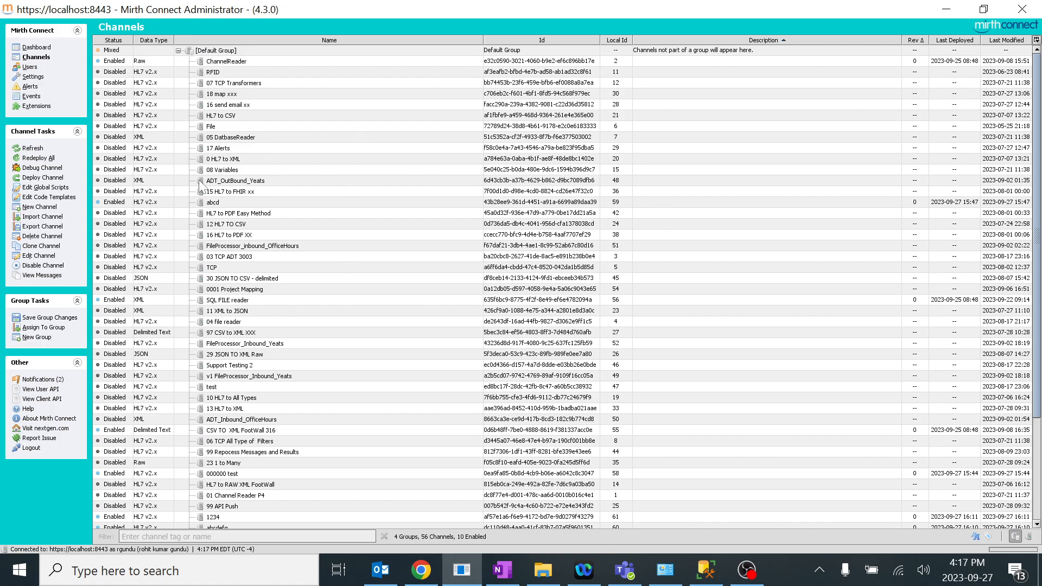
Save the group changes, and review the channel grouping on the dashboard and in the channel list.
click(71, 318)
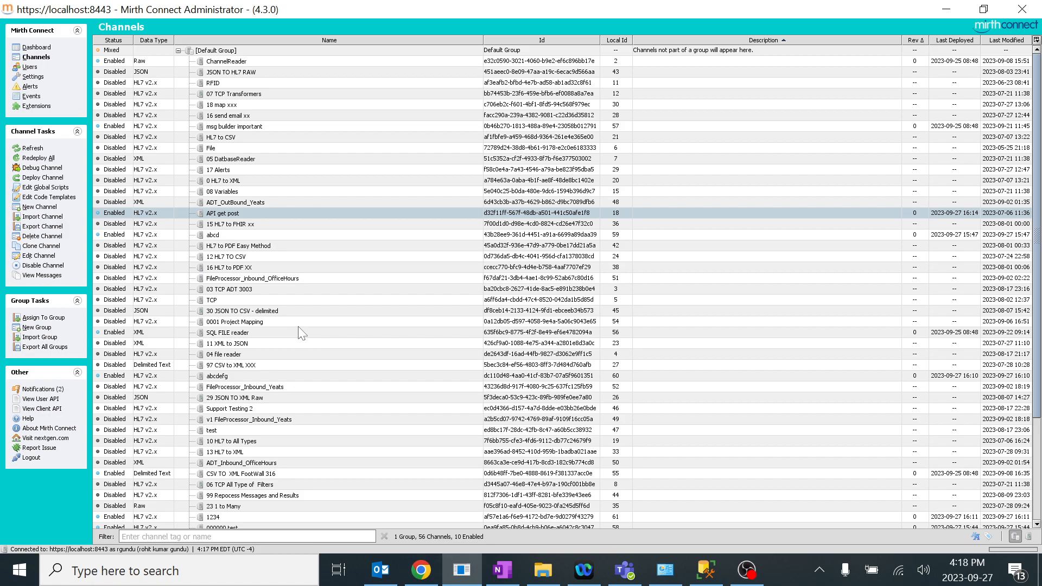
click(36, 49)
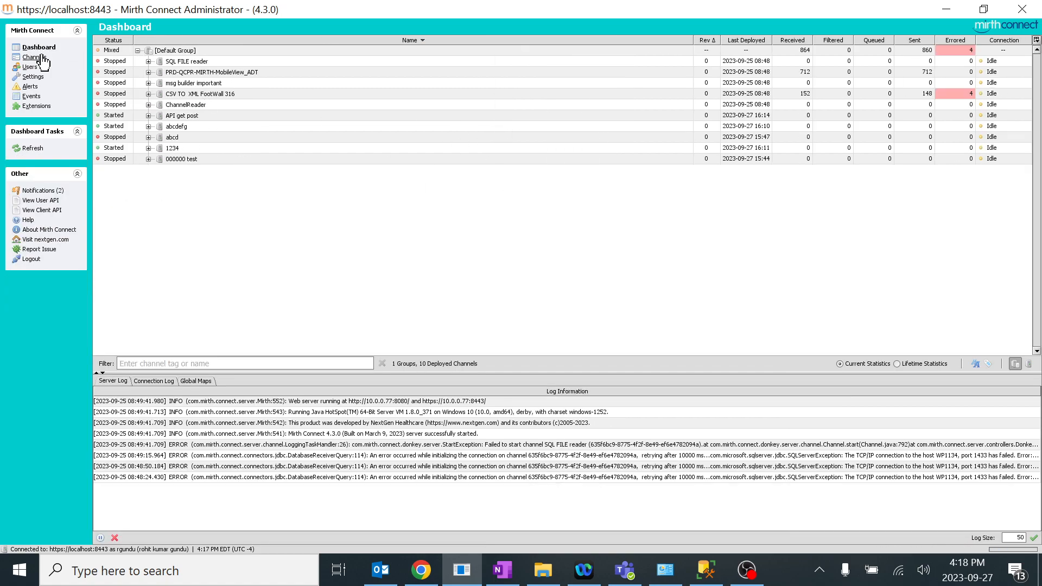
click(37, 57)
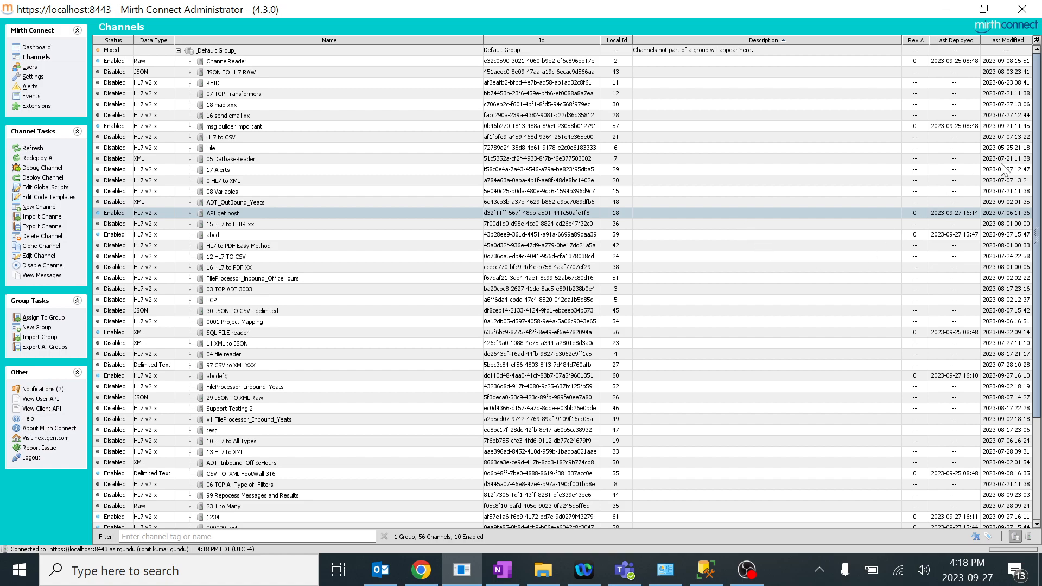
scroll(1037, 151, down, 4)
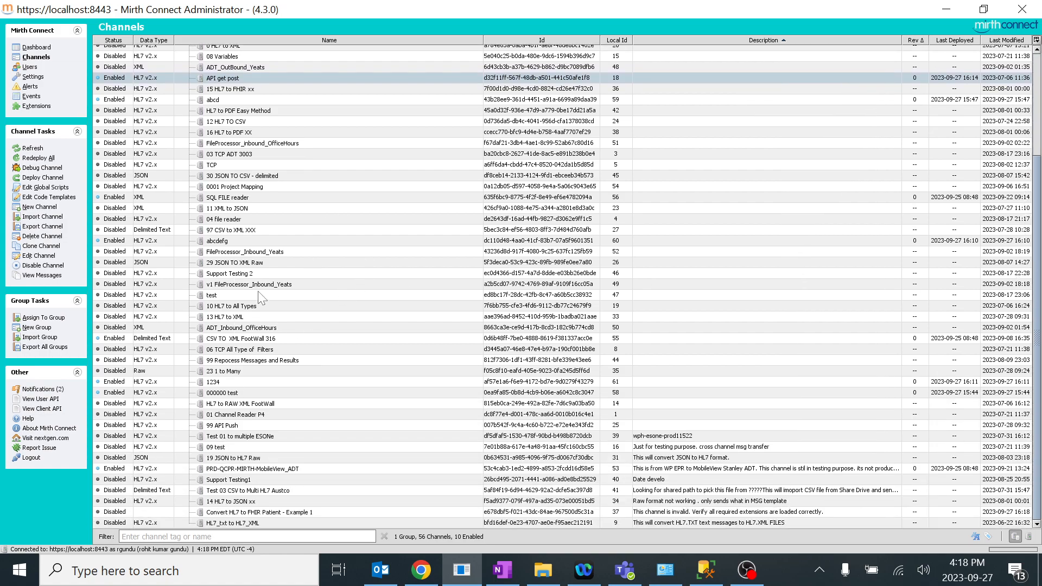
scroll(238, 315, up, 4)
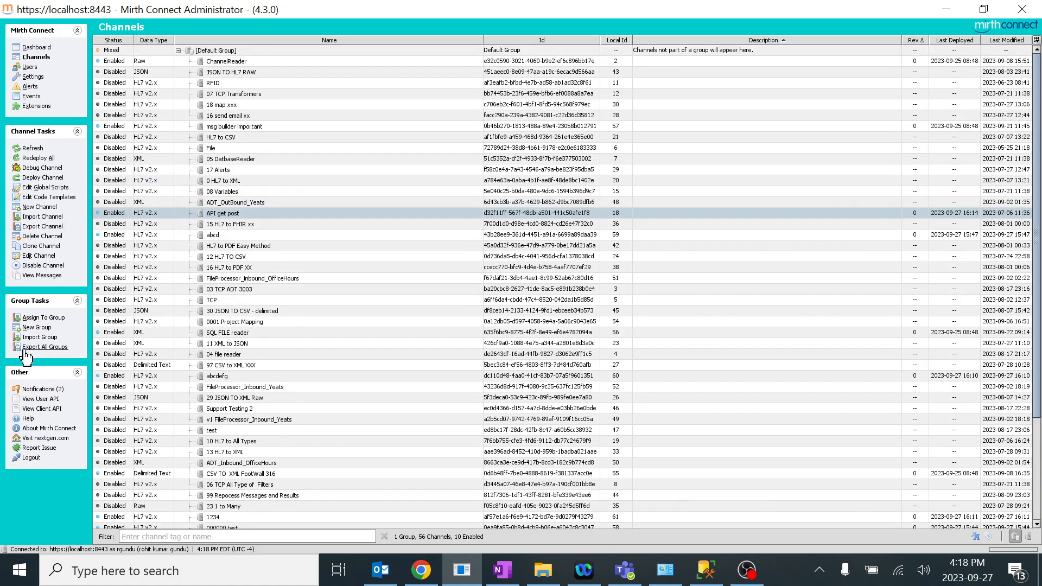